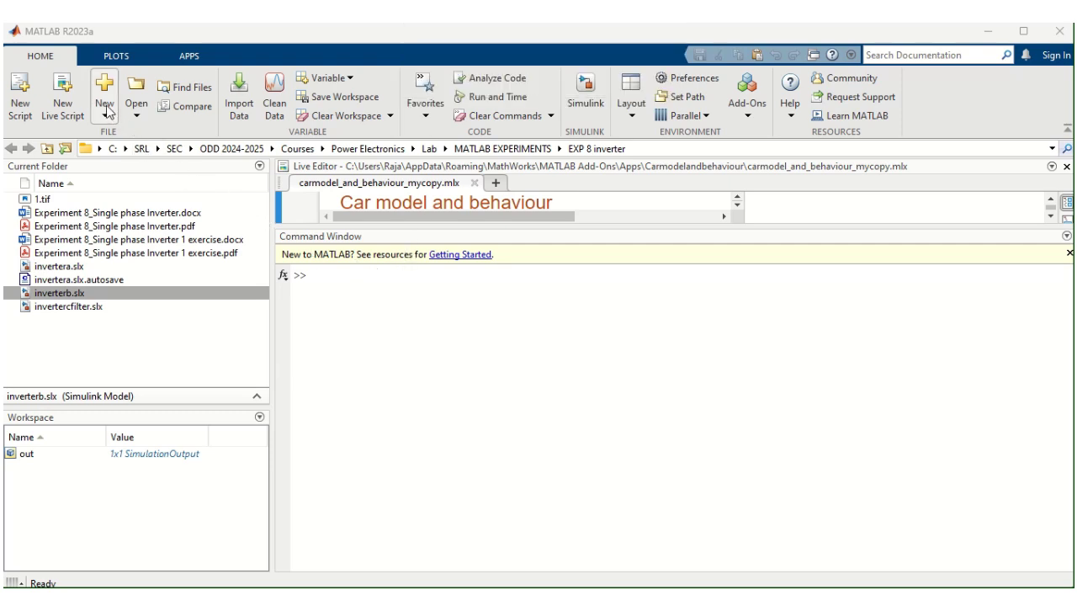
# Create a blank Simulink model from the Home > New menu and maximize its window.
pyautogui.click(107, 108)
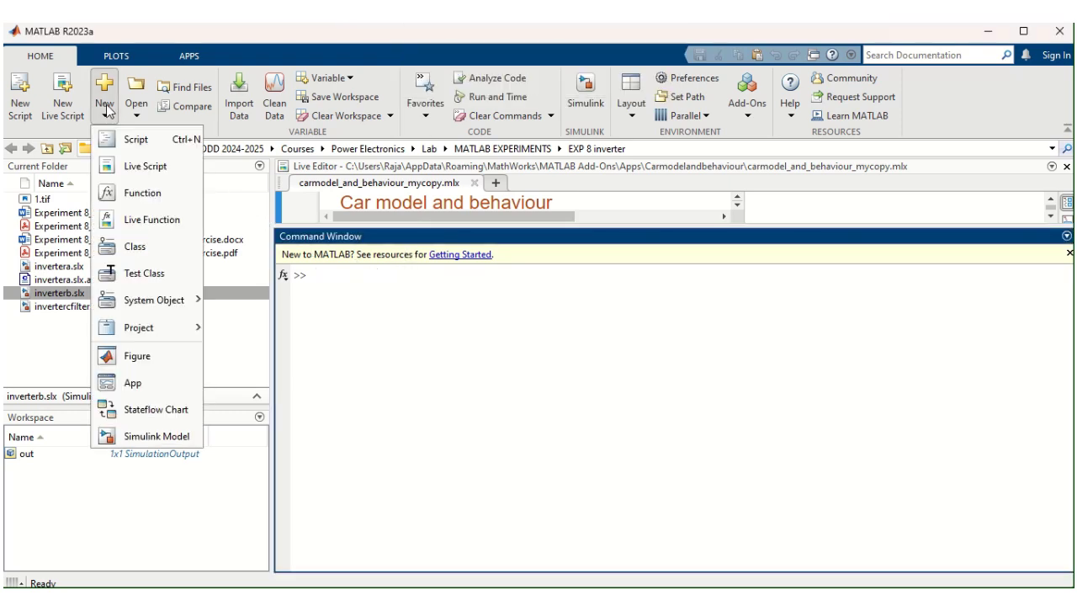
pyautogui.click(136, 437)
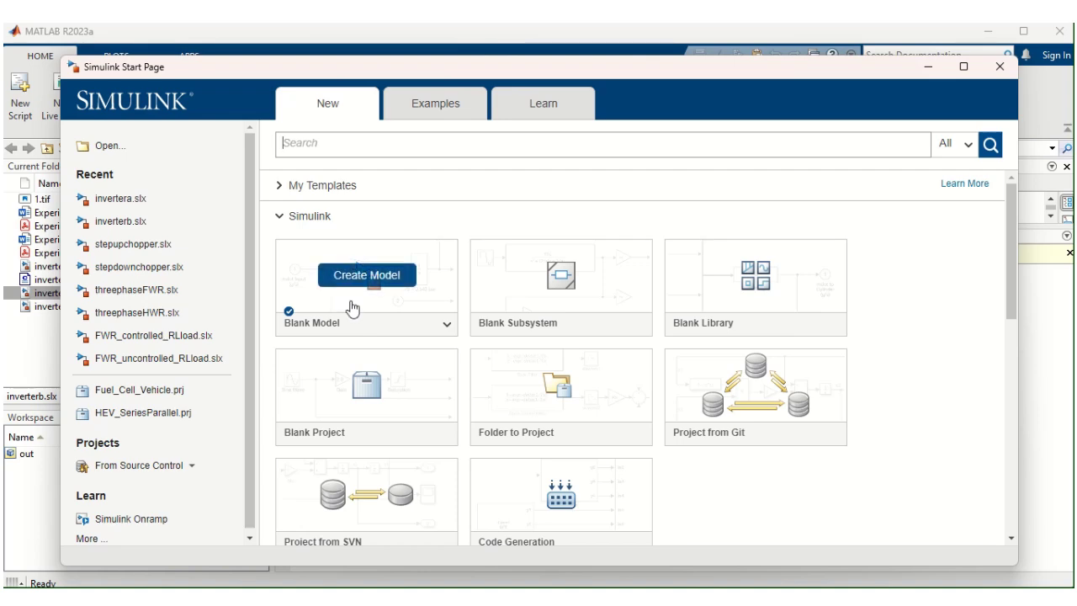
pyautogui.click(352, 313)
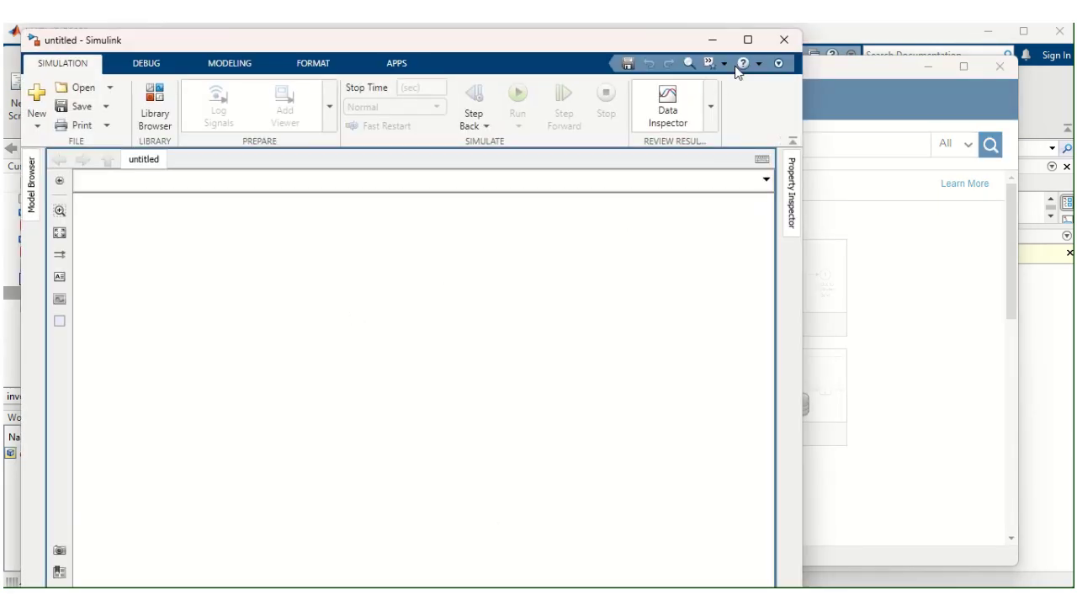
pyautogui.click(748, 39)
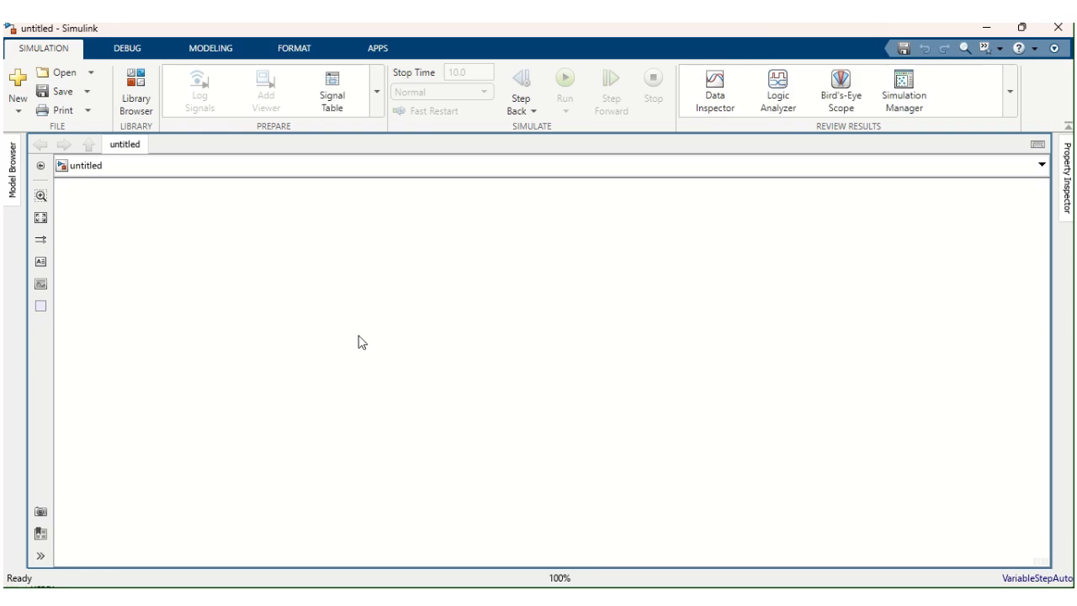
# Insert a DC Voltage Source block by searching 'Dc' on the canvas.
pyautogui.doubleClick(295, 350)
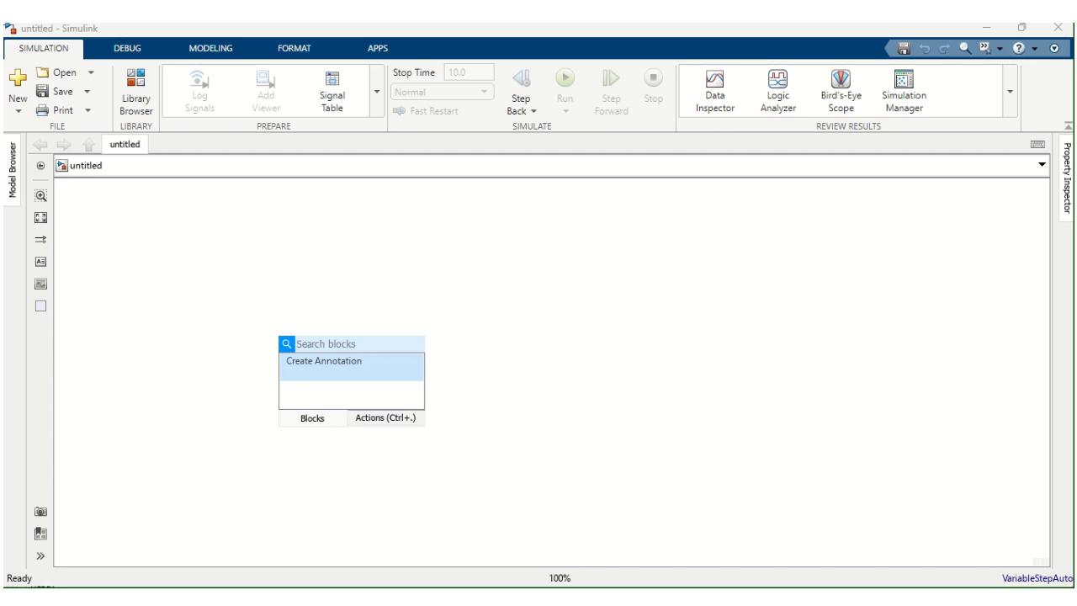
pyautogui.write('Dc')
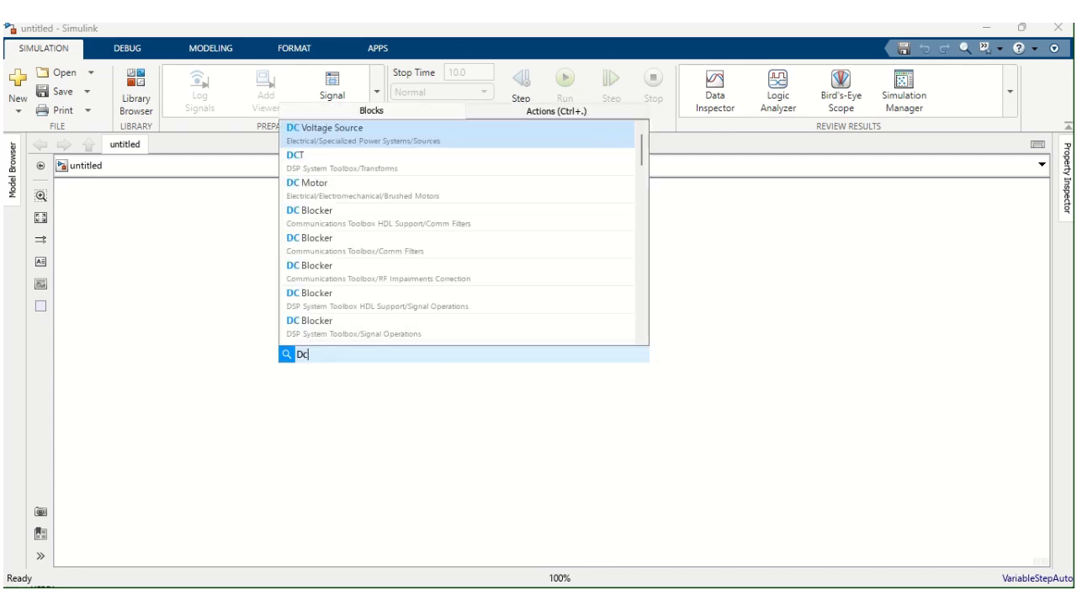
pyautogui.click(350, 138)
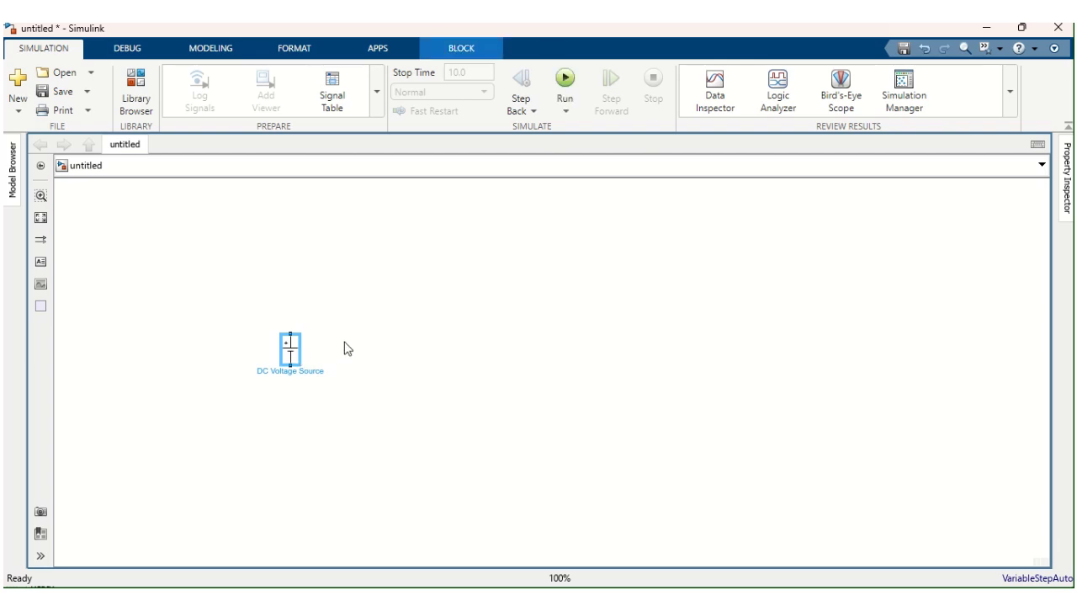
# Add an Ideal Switch, rotate it vertical with Ctrl+R, and turn off its measurement port.
pyautogui.doubleClick(392, 297)
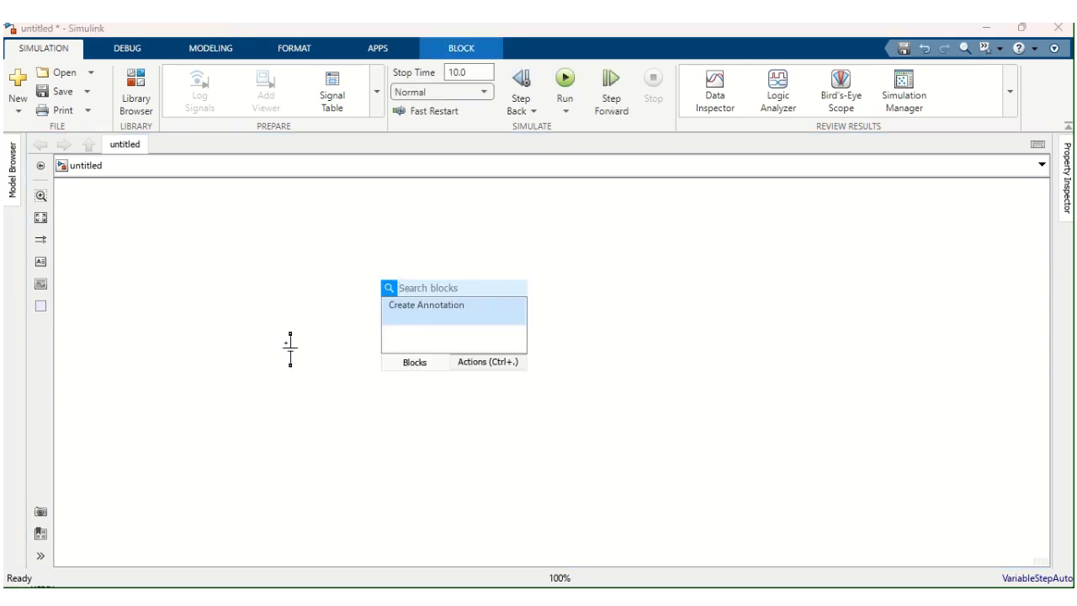
pyautogui.write('ideal')
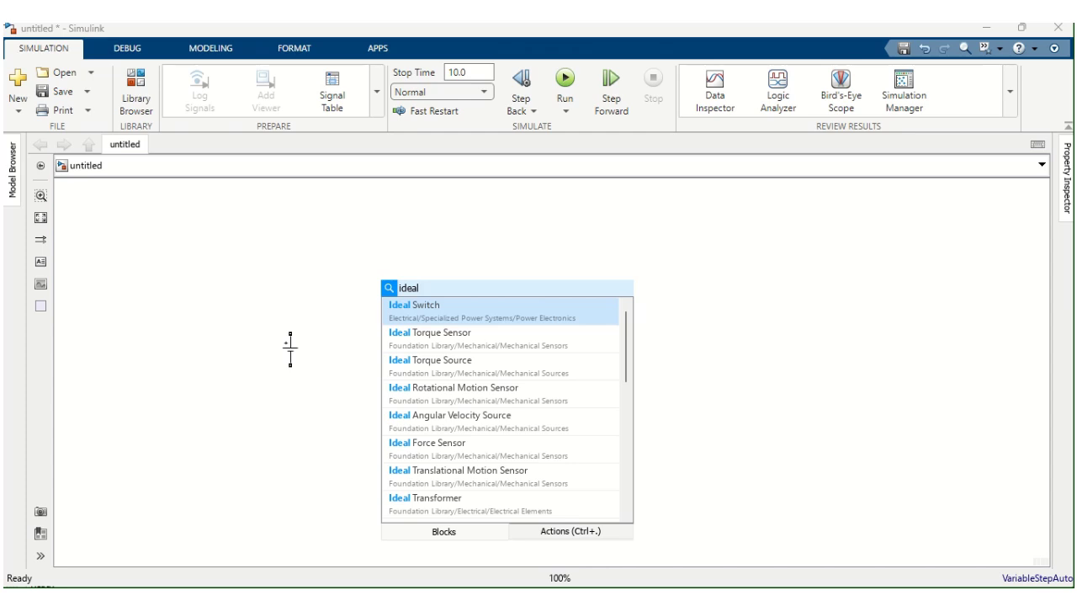
pyautogui.click(431, 313)
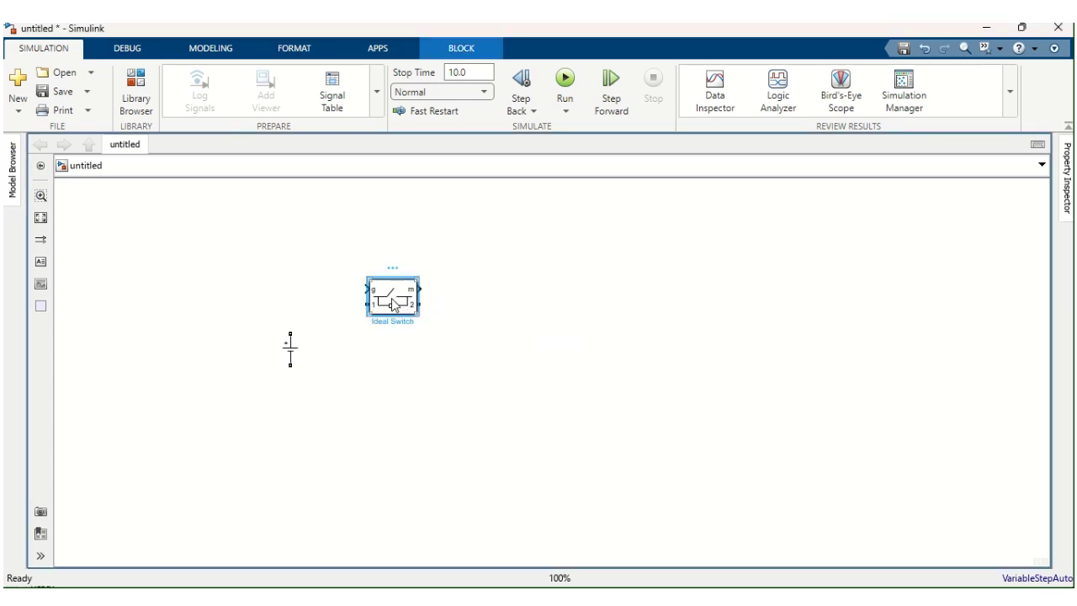
pyautogui.hotkey('ctrl', 'r')
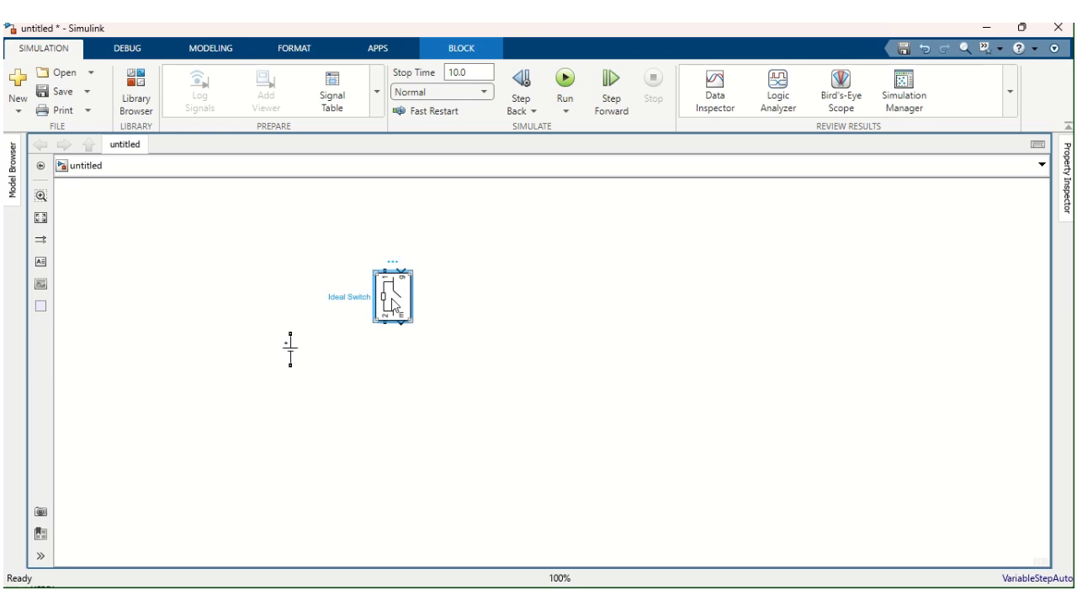
pyautogui.doubleClick(395, 305)
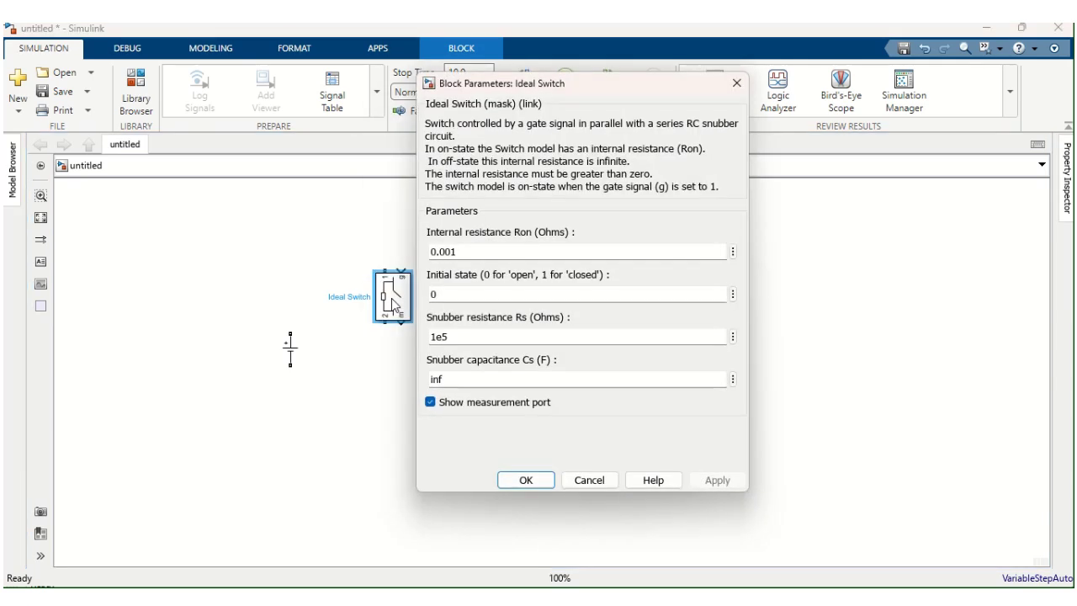
pyautogui.click(431, 403)
pyautogui.click(716, 481)
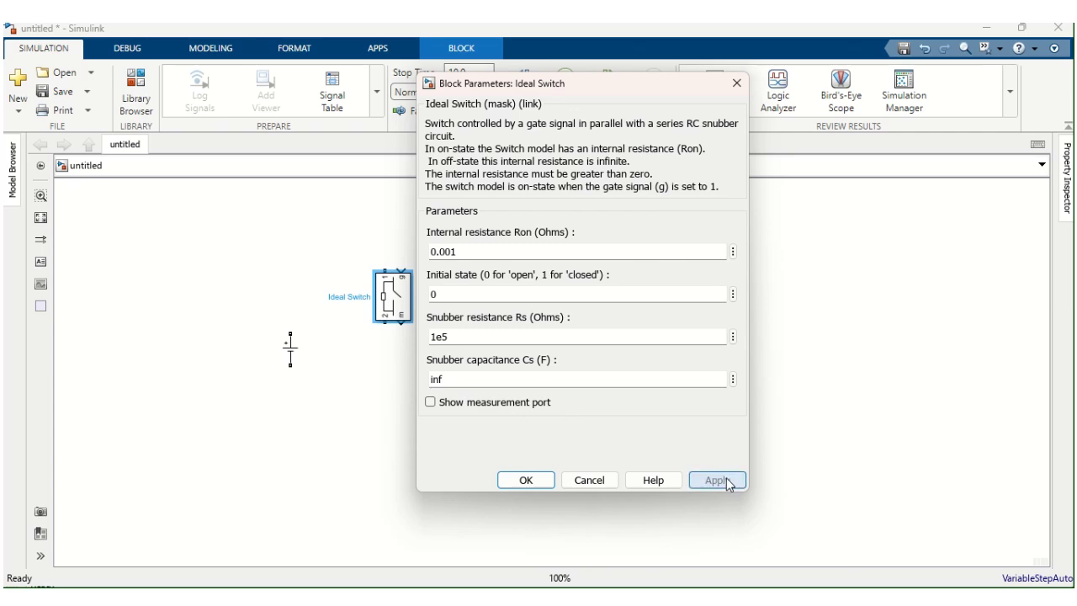
pyautogui.click(527, 483)
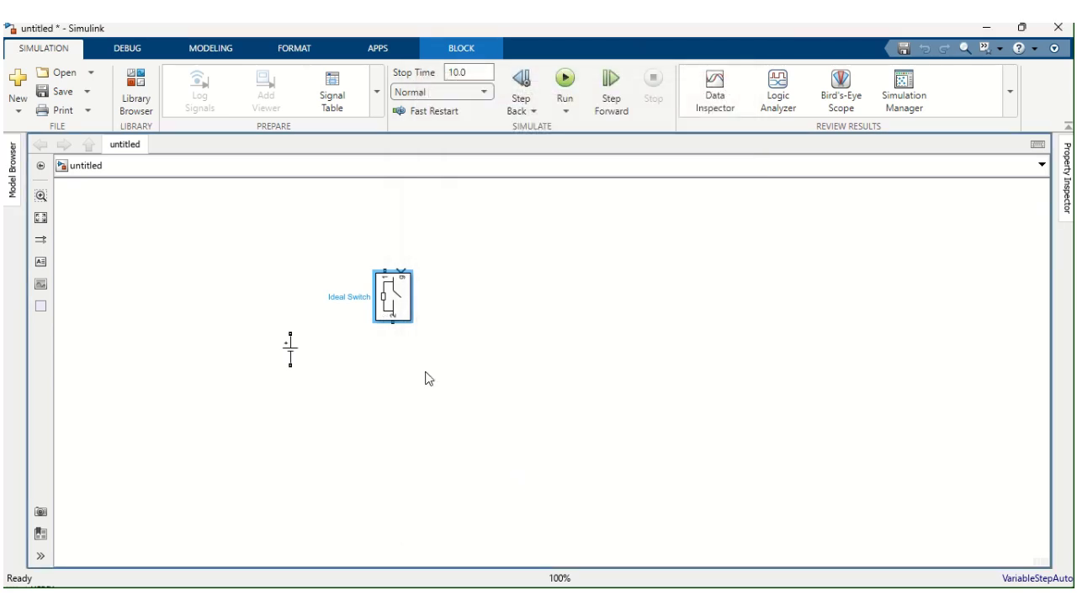
# Copy the switches into a 2x2 layout and wire the DC source terminals to the left switches.
pyautogui.moveTo(392, 293); pyautogui.dragTo(573, 475)
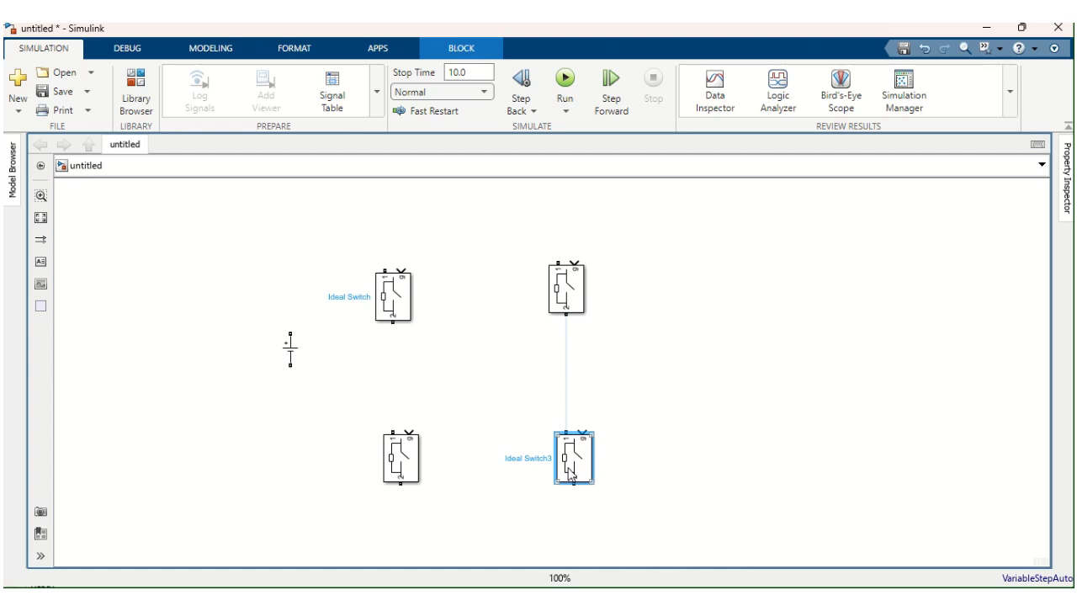
pyautogui.click(673, 343)
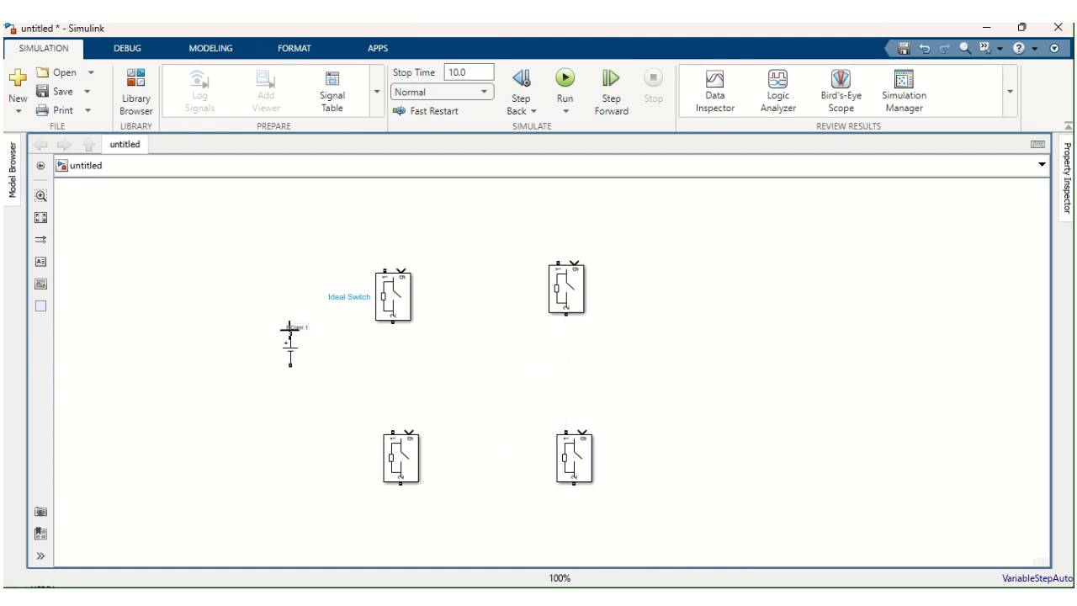
pyautogui.moveTo(291, 328)
pyautogui.mouseDown()
pyautogui.moveTo(305, 265)
pyautogui.moveTo(372, 244)
pyautogui.moveTo(384, 271)
pyautogui.mouseUp()
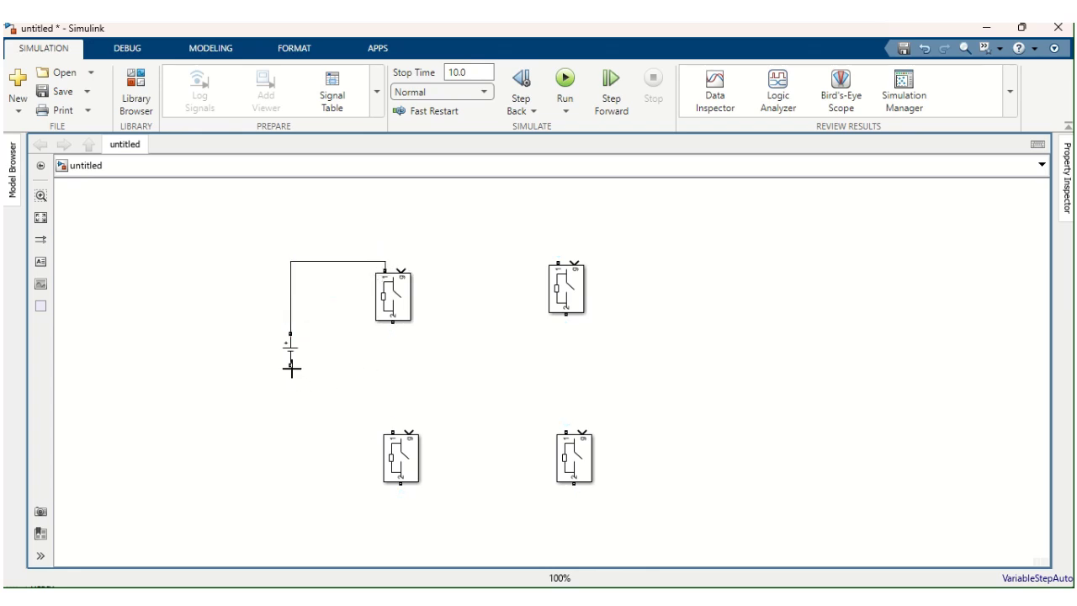
pyautogui.moveTo(291, 365)
pyautogui.mouseDown()
pyautogui.moveTo(408, 518)
pyautogui.moveTo(401, 482)
pyautogui.mouseUp()
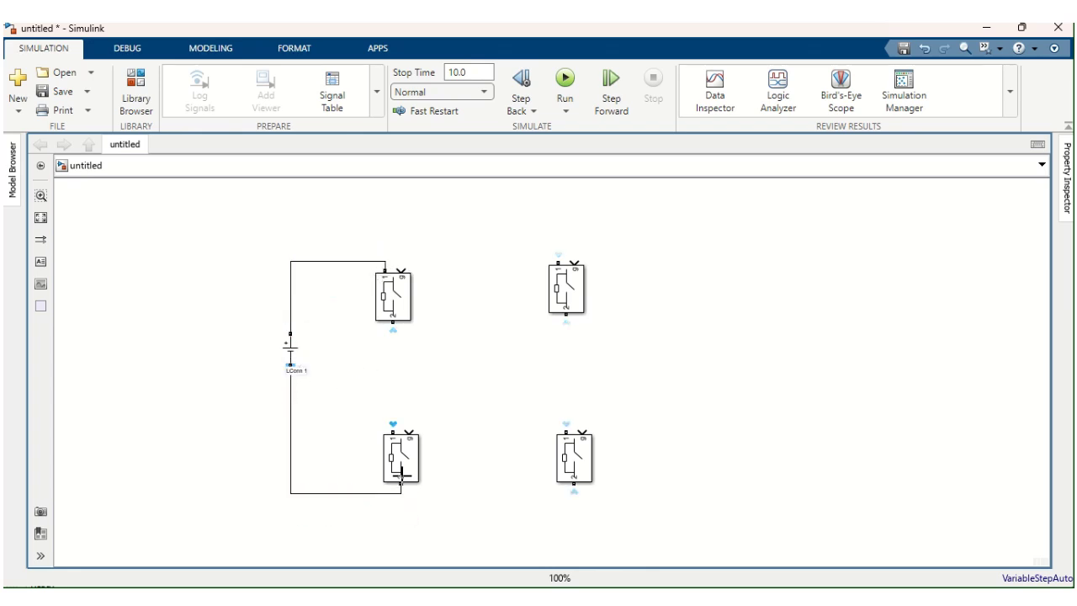
# Join the left switches, connect the right switches to the supply wires, and join them together.
pyautogui.moveTo(393, 431); pyautogui.dragTo(391, 325)
pyautogui.moveTo(558, 261); pyautogui.dragTo(389, 255)
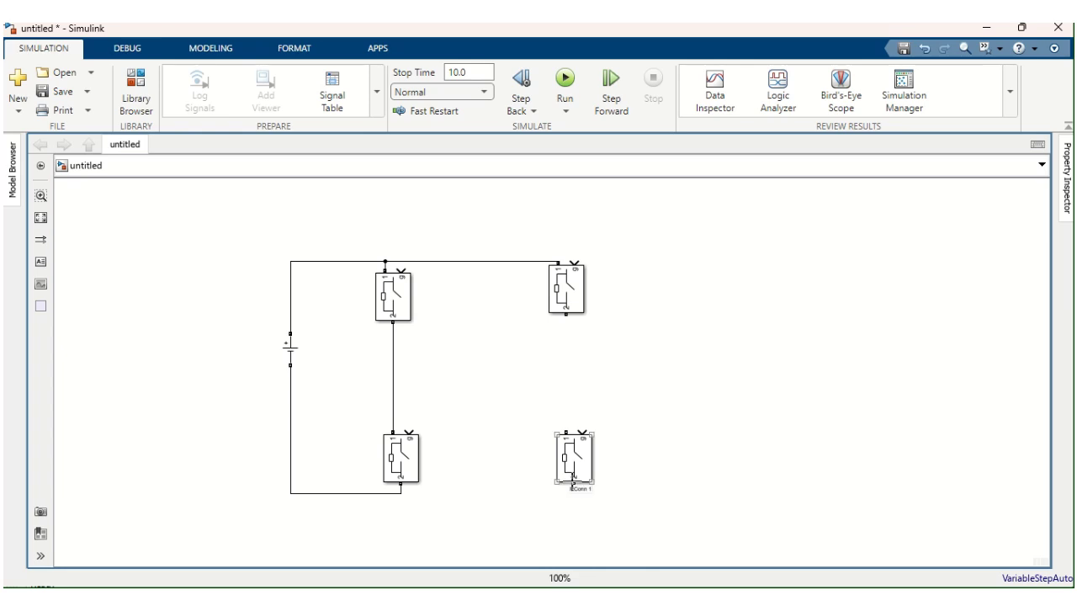
pyautogui.moveTo(575, 484); pyautogui.dragTo(401, 494)
pyautogui.click(579, 438)
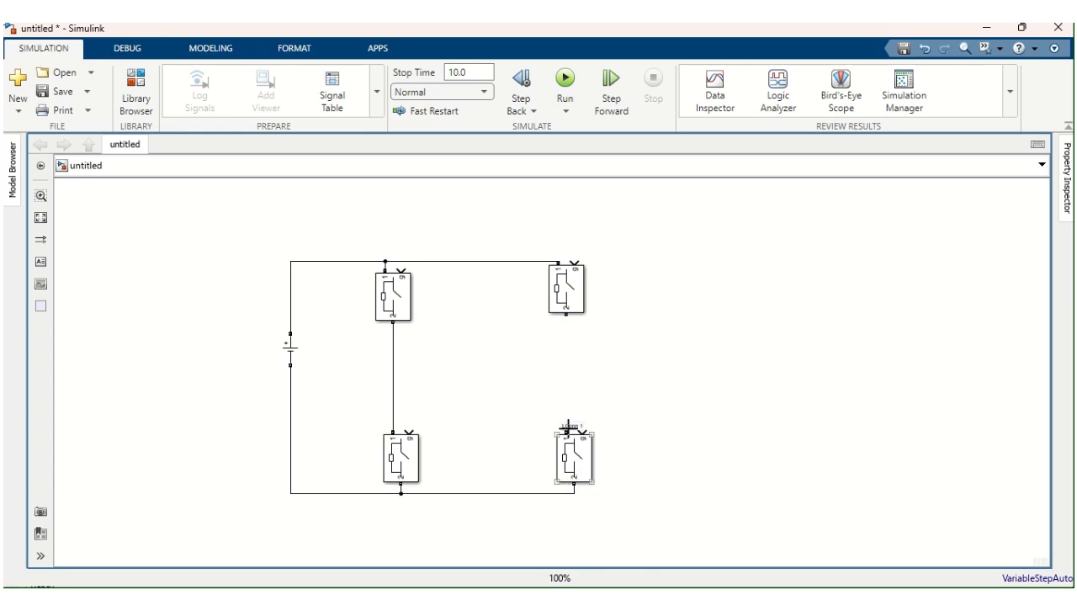
pyautogui.moveTo(568, 426); pyautogui.dragTo(565, 315)
# Insert a Series RLC Branch block and move it to the centre of the bridge.
pyautogui.click(601, 356)
pyautogui.doubleClick(615, 344)
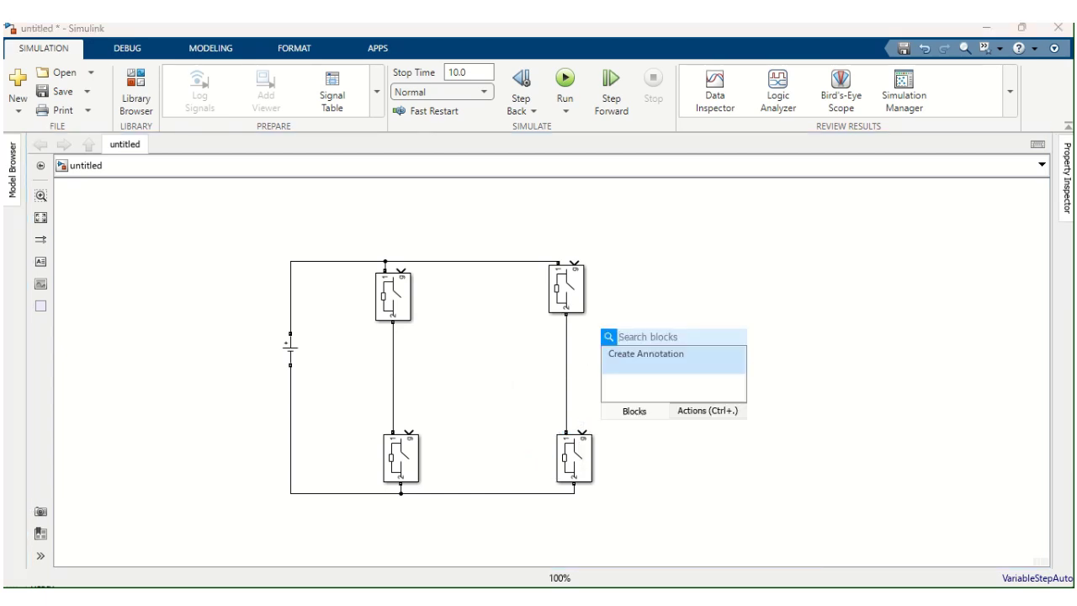
pyautogui.write('series')
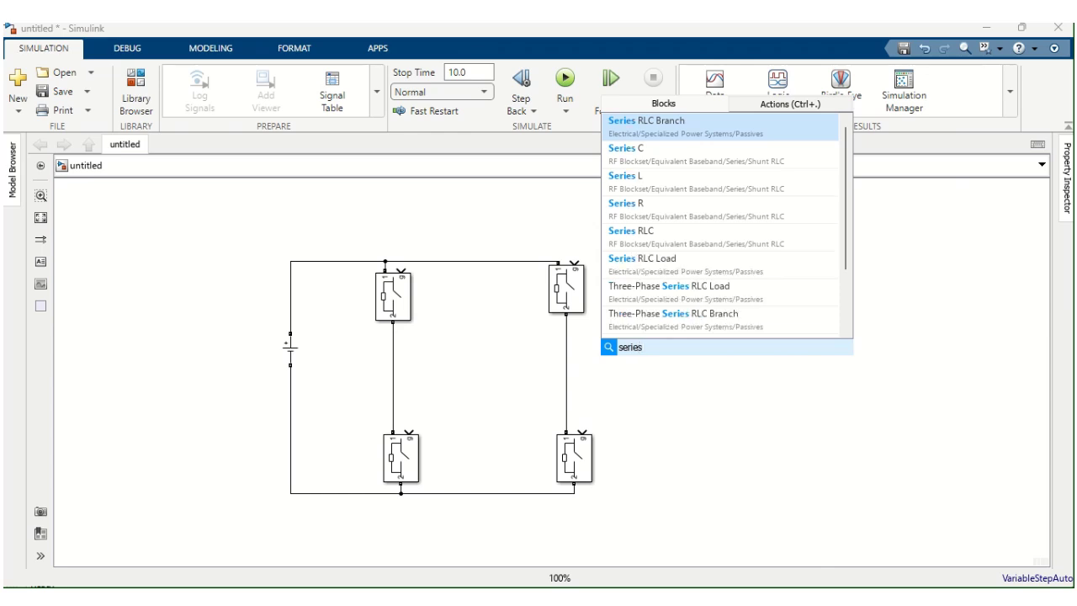
pyautogui.click(644, 126)
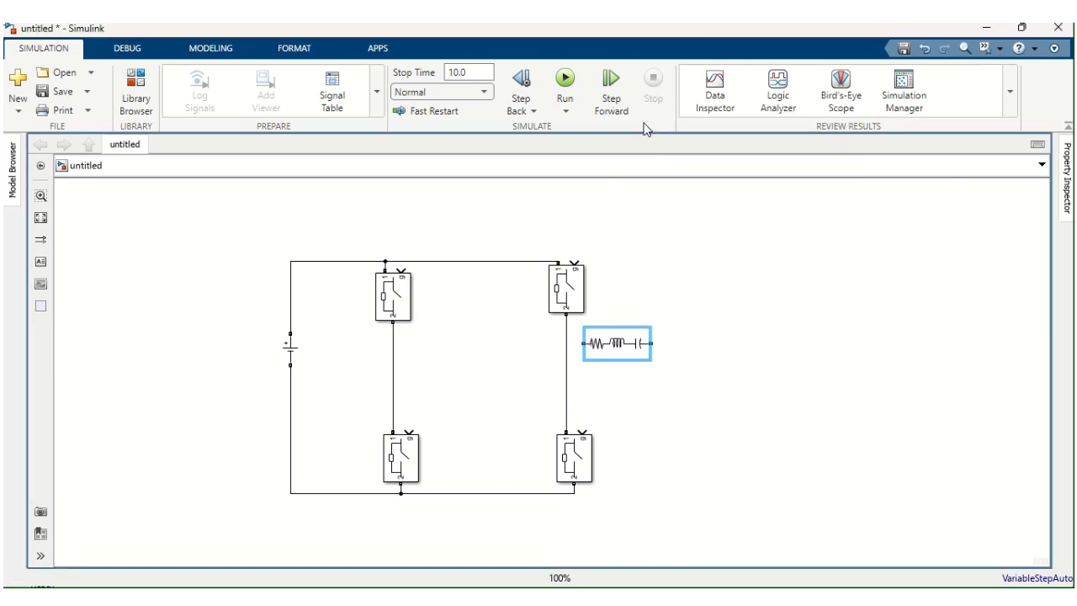
pyautogui.moveTo(609, 346); pyautogui.dragTo(470, 365)
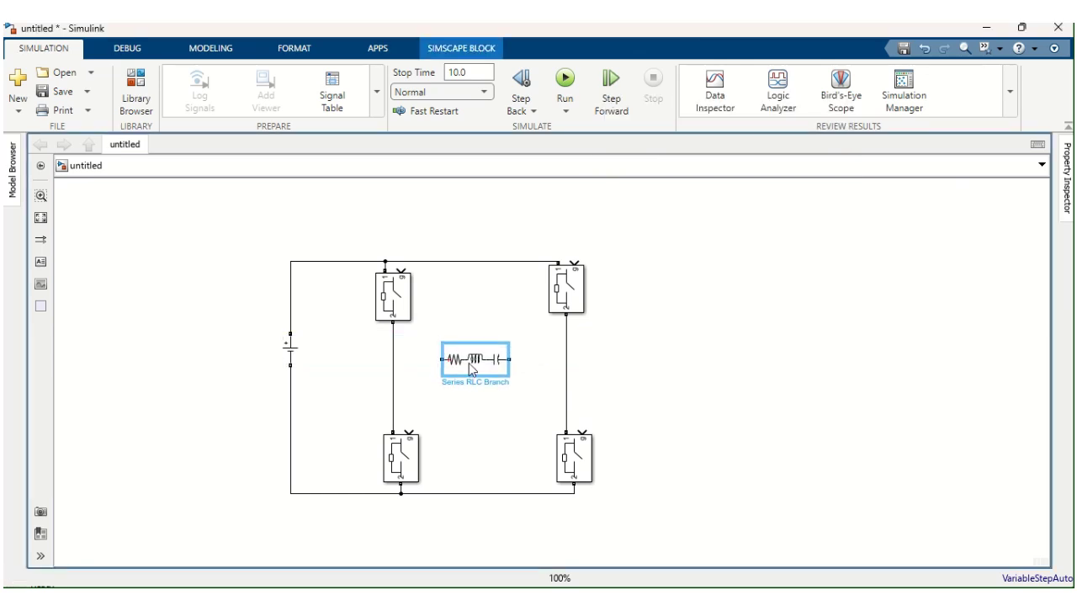
# Set the Series RLC Branch type to R so it is a resistor only.
pyautogui.doubleClick(471, 365)
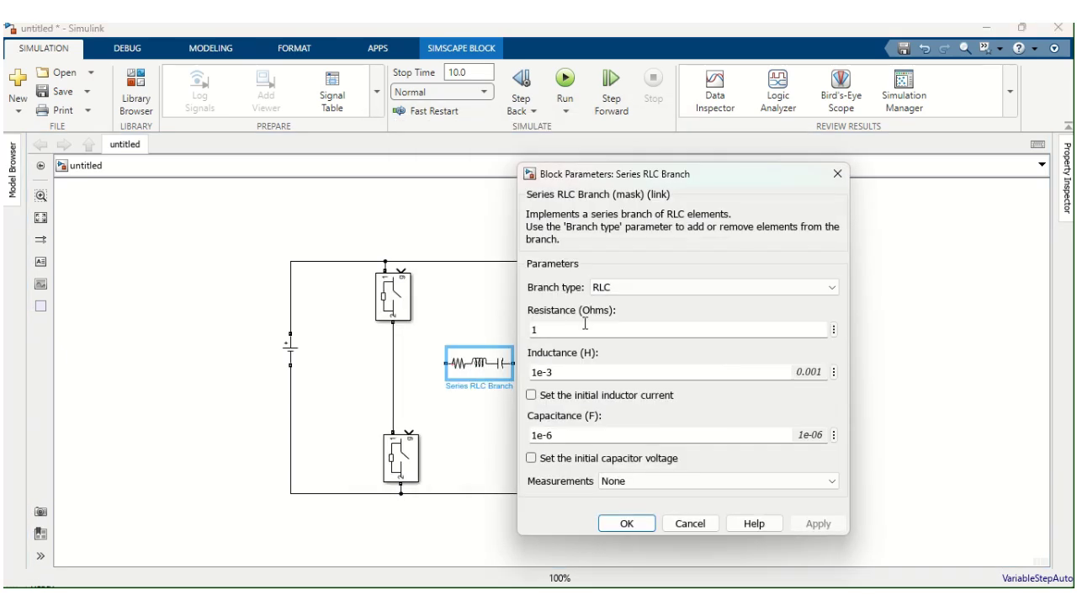
pyautogui.click(725, 289)
pyautogui.click(701, 315)
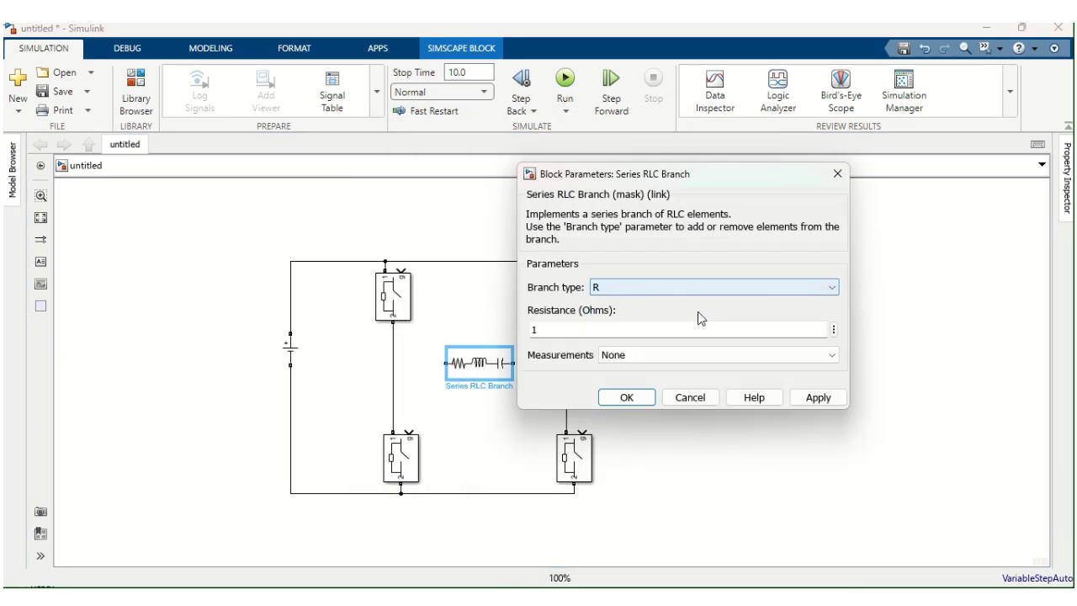
pyautogui.click(814, 396)
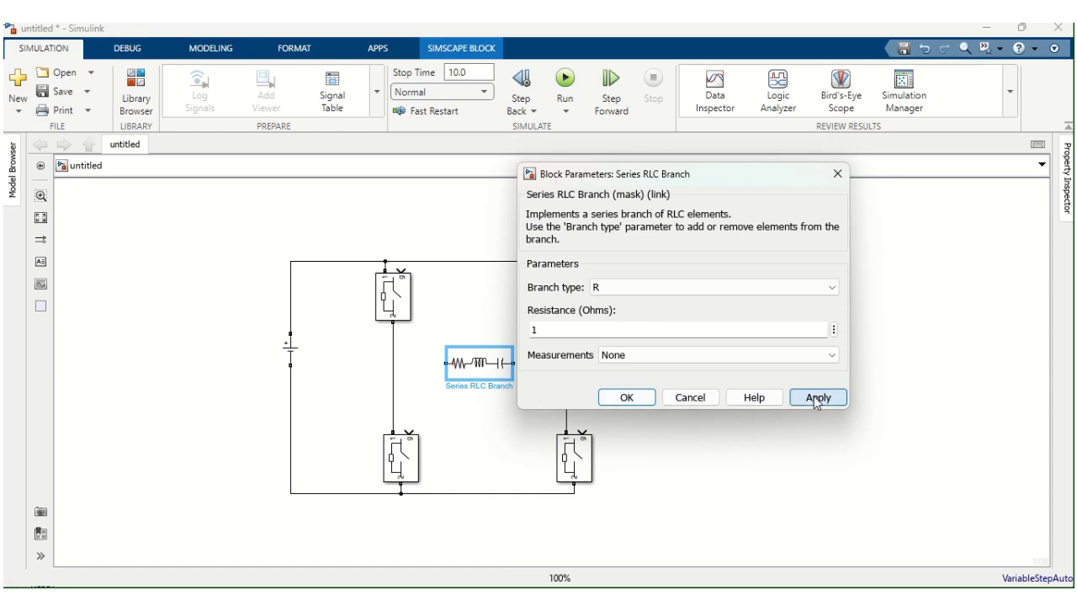
pyautogui.click(627, 398)
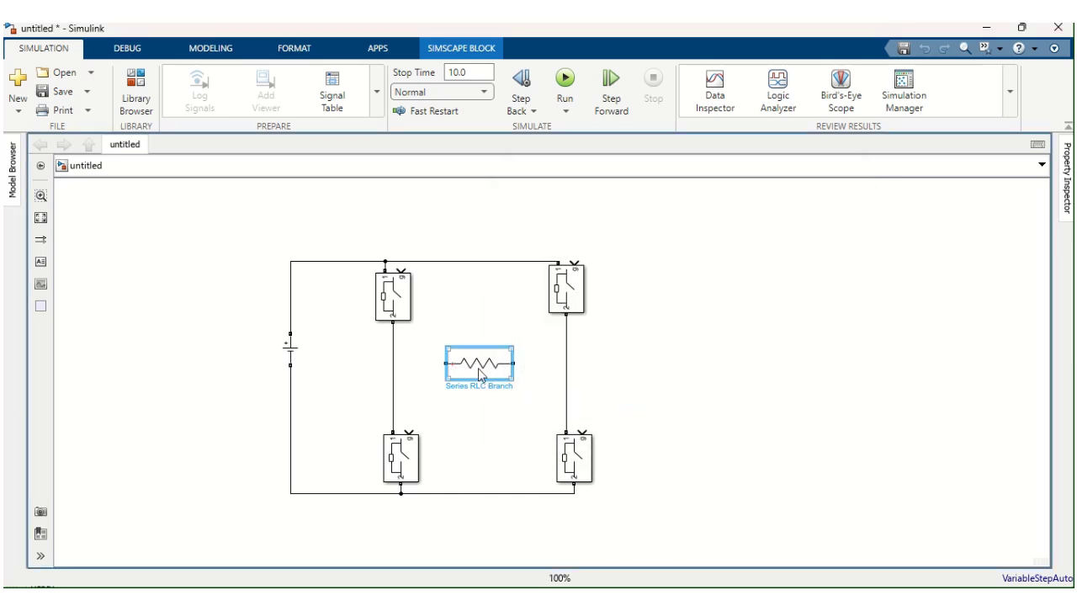
# Wire the resistor's left end to the left leg and right end to the right leg.
pyautogui.moveTo(480, 374); pyautogui.dragTo(484, 376)
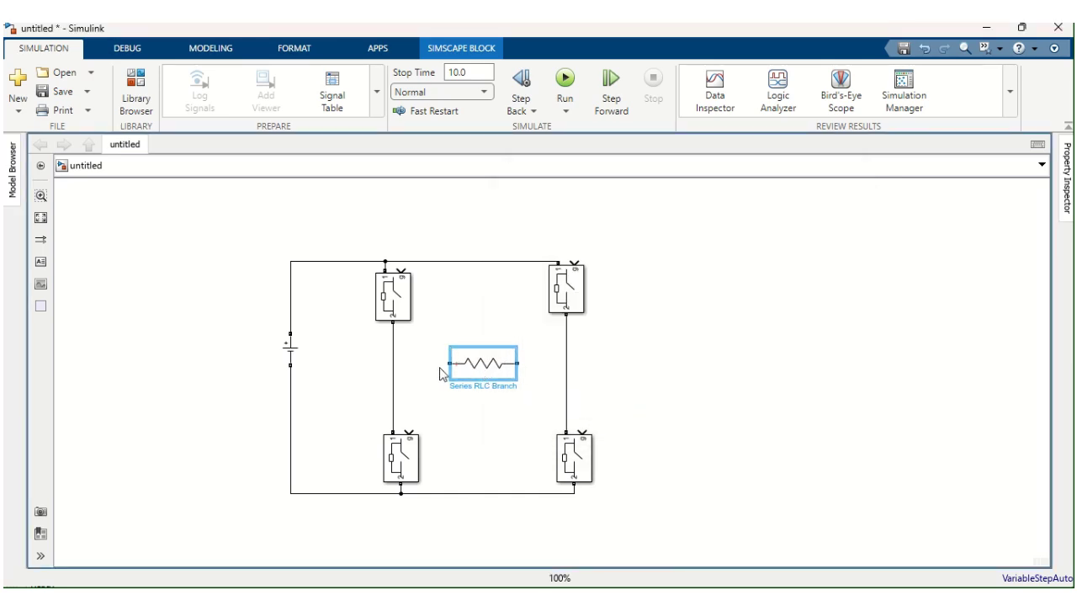
pyautogui.moveTo(446, 363); pyautogui.dragTo(394, 366)
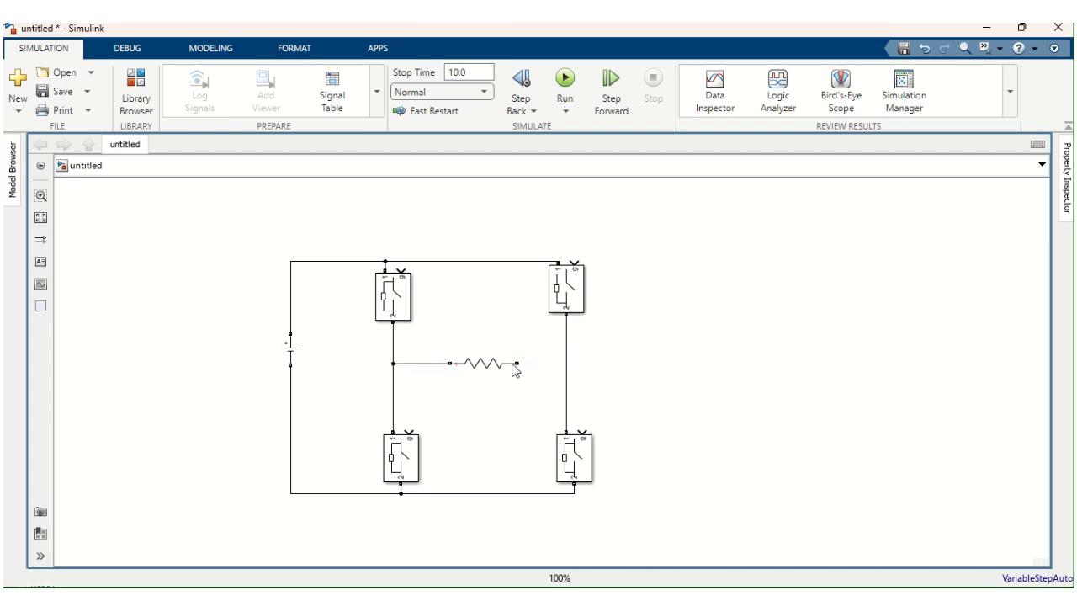
pyautogui.moveTo(517, 363); pyautogui.dragTo(566, 363)
# Insert a Pulse Generator via the 'pulse' search and place it above the bridge's top-left.
pyautogui.doubleClick(674, 260)
pyautogui.write('pulse')
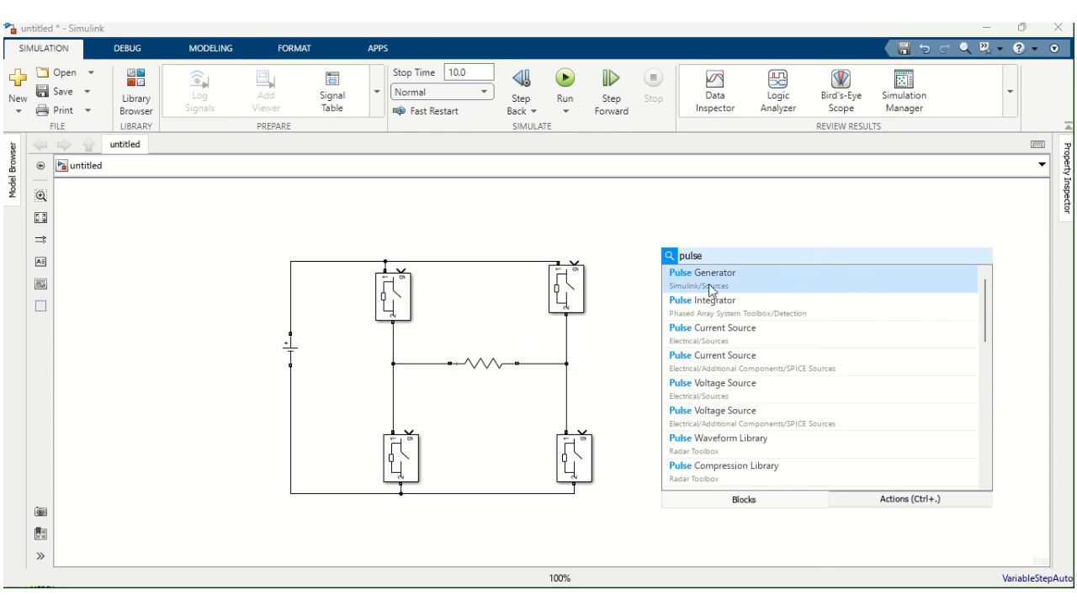
pyautogui.click(710, 290)
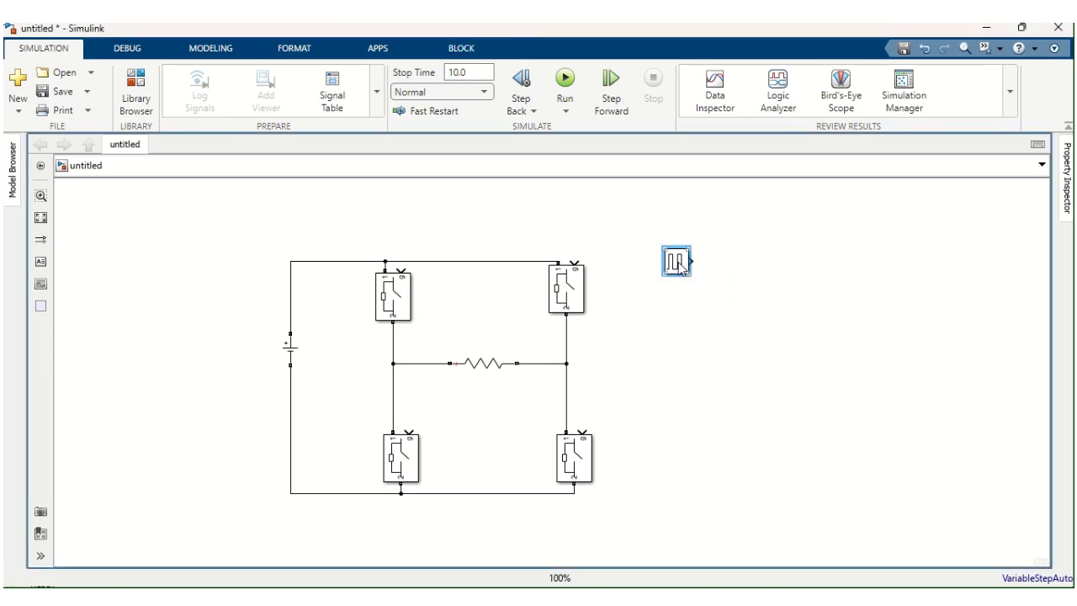
pyautogui.moveTo(680, 266); pyautogui.dragTo(259, 231)
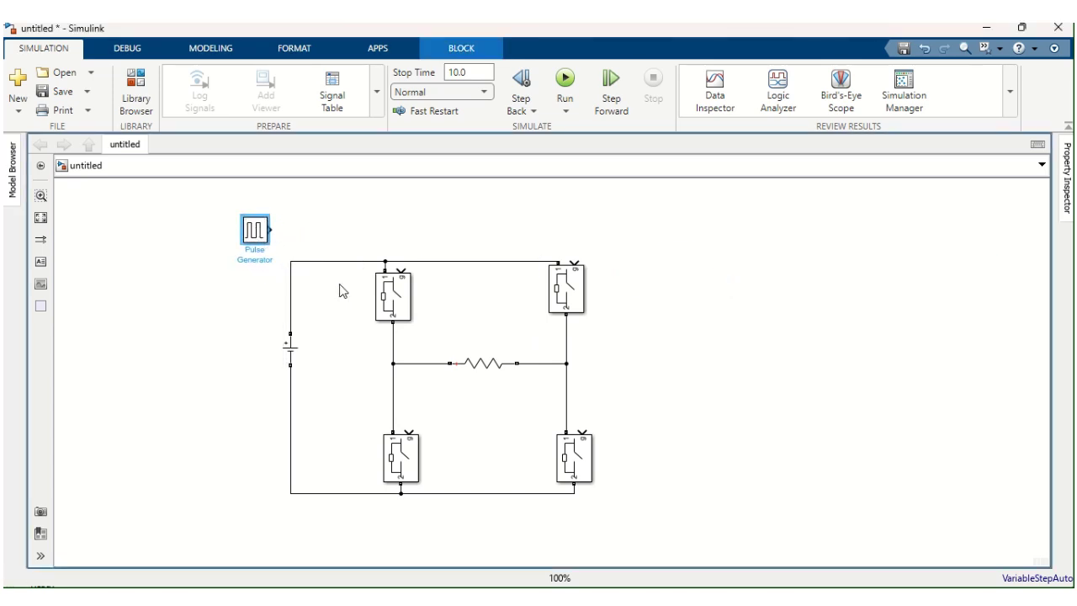
# Rename the top-left switch T1 and the bottom-right switch T2.
pyautogui.click(393, 302)
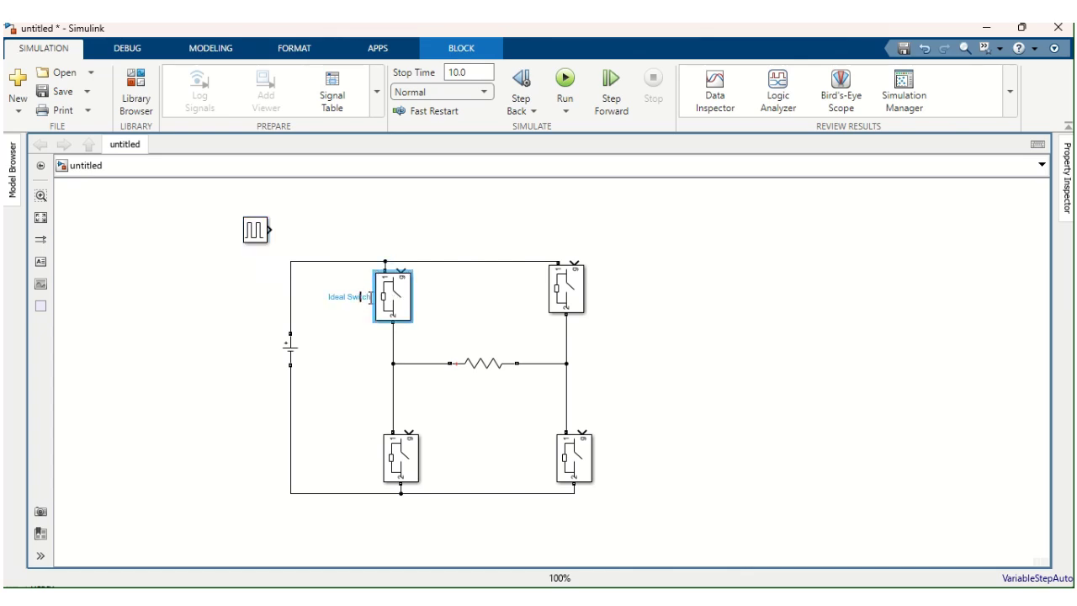
pyautogui.moveTo(370, 297); pyautogui.dragTo(335, 297)
pyautogui.press('BackSpace')
pyautogui.write('1')
pyautogui.click(369, 337)
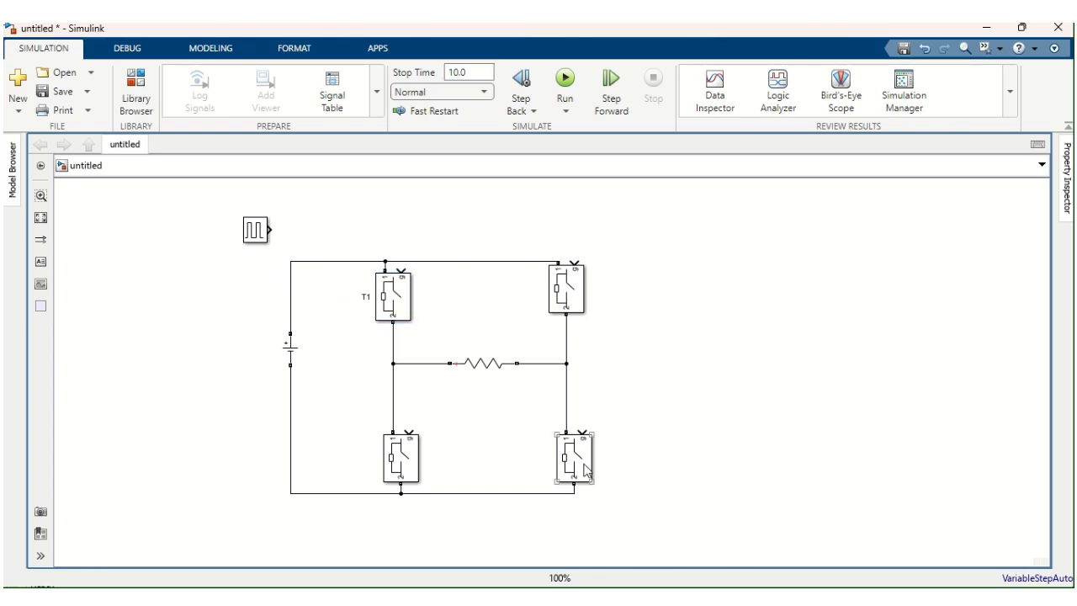
pyautogui.click(587, 468)
pyautogui.click(551, 459)
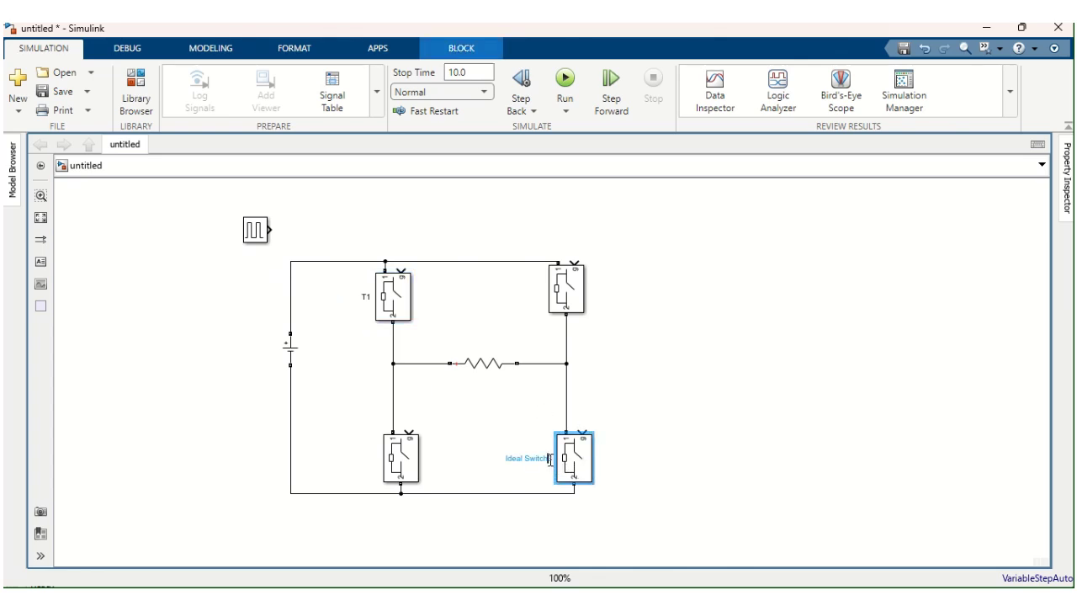
pyautogui.press('BackSpace')
pyautogui.press('BackSpace')
pyautogui.press('BackSpace')
pyautogui.press('BackSpace')
pyautogui.press('BackSpace')
pyautogui.press('BackSpace')
pyautogui.click(678, 398)
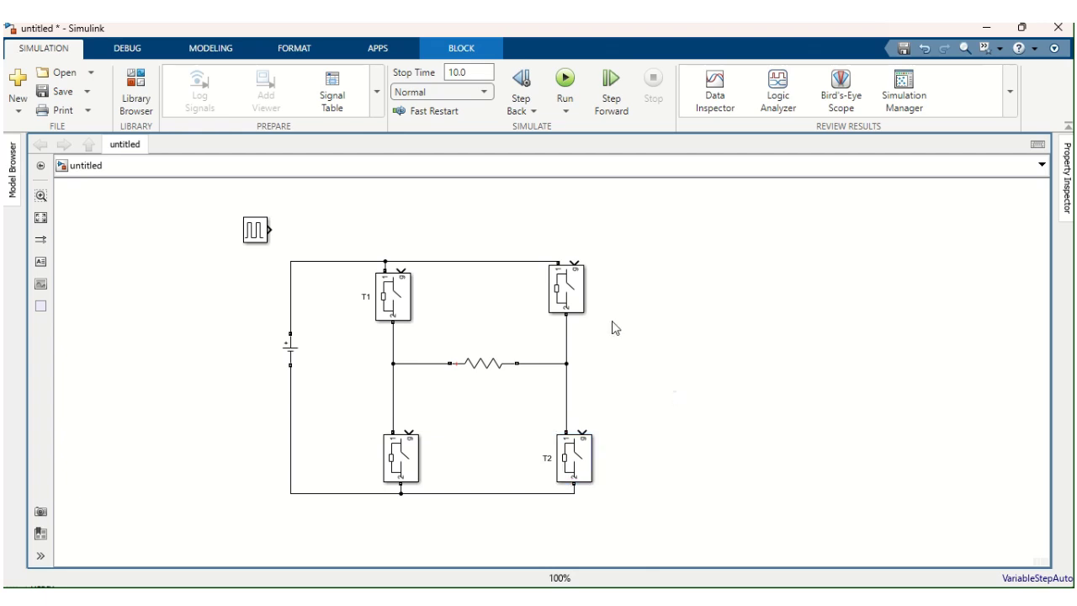
# Rename the top-right switch T3 and start renaming the bottom-left switch T4.
pyautogui.click(575, 295)
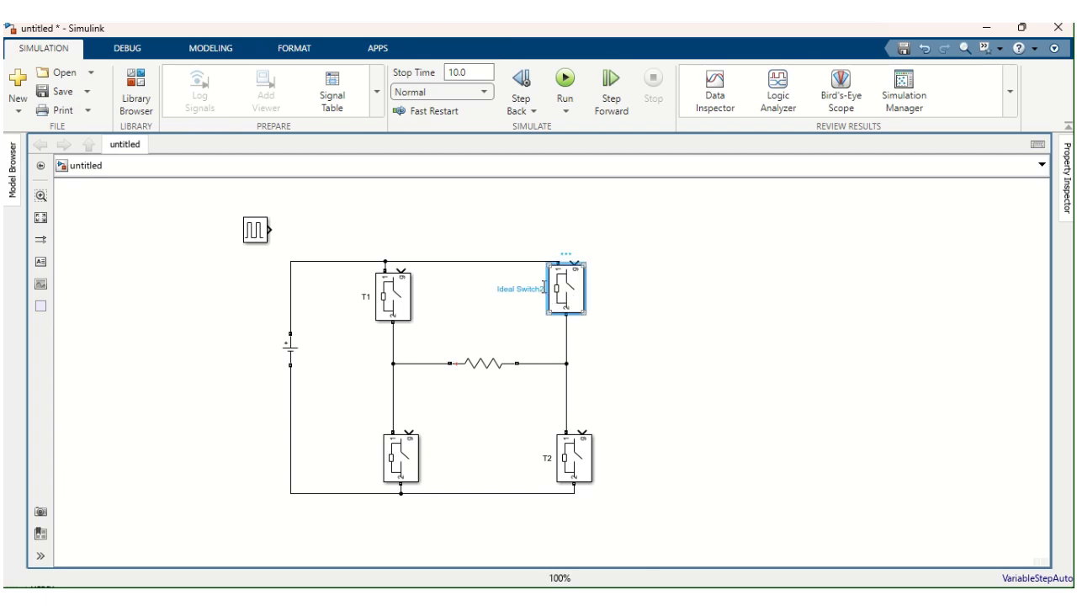
pyautogui.click(543, 287)
pyautogui.press('BackSpace')
pyautogui.press('BackSpace')
pyautogui.press('BackSpace')
pyautogui.press('BackSpace')
pyautogui.press('BackSpace')
pyautogui.press('BackSpace')
pyautogui.press('BackSpace')
pyautogui.press('BackSpace')
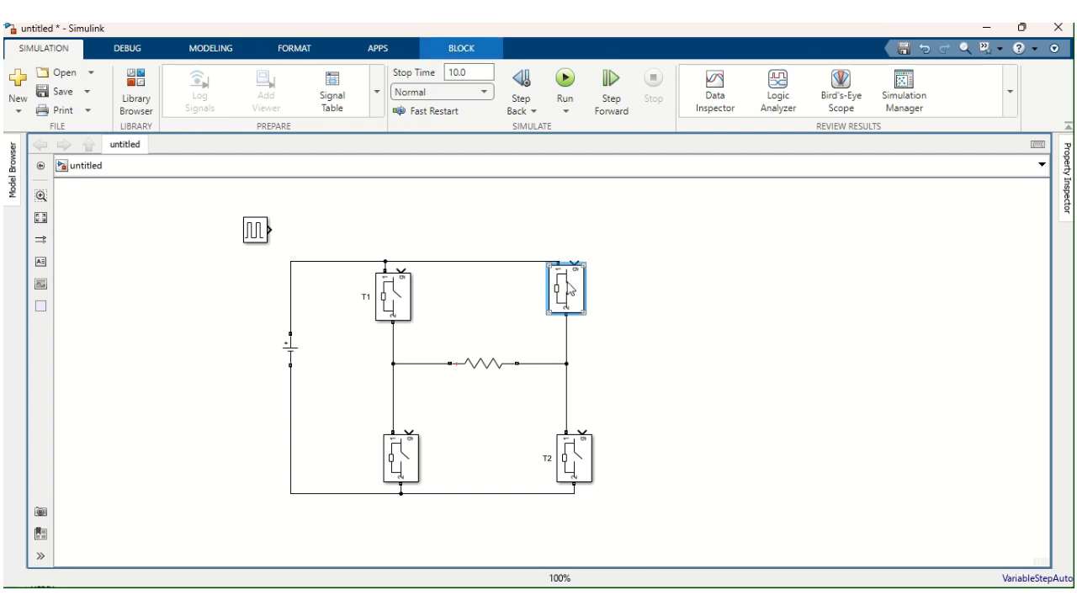
pyautogui.write('T3')
pyautogui.click(492, 441)
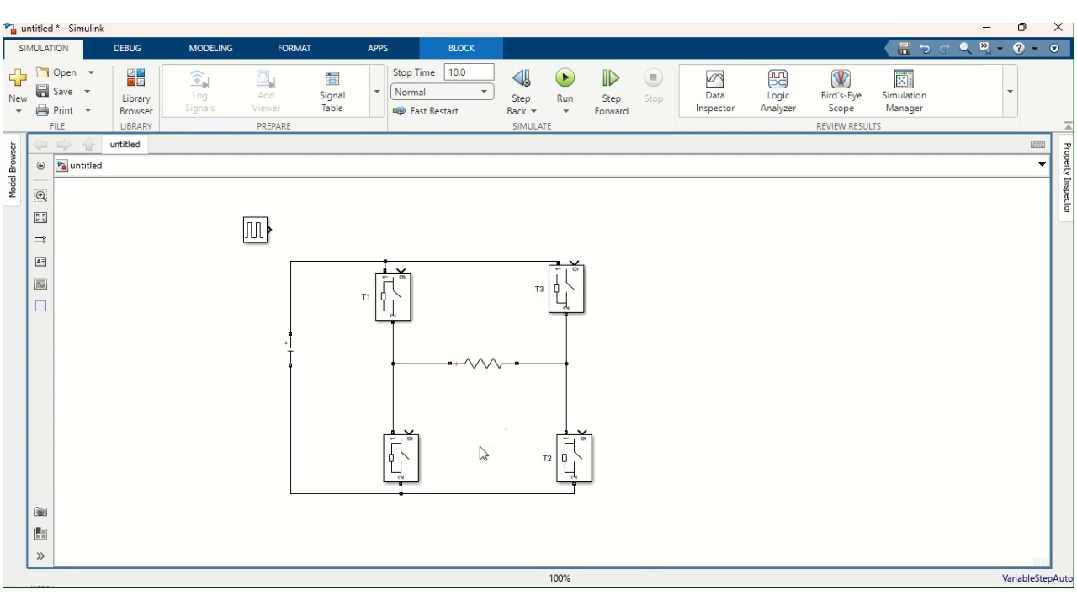
pyautogui.click(406, 463)
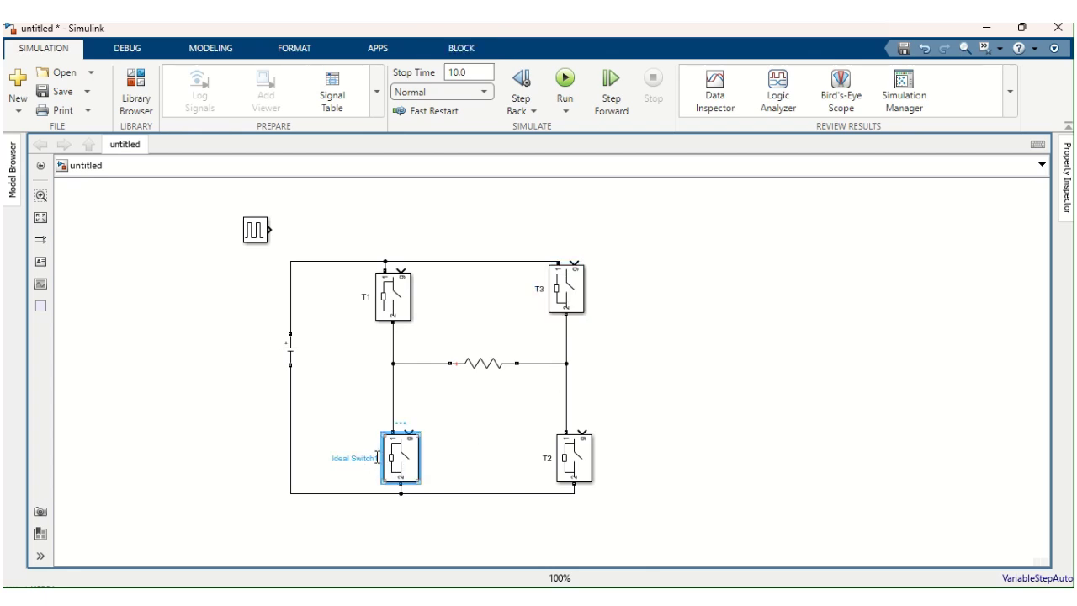
pyautogui.click(377, 458)
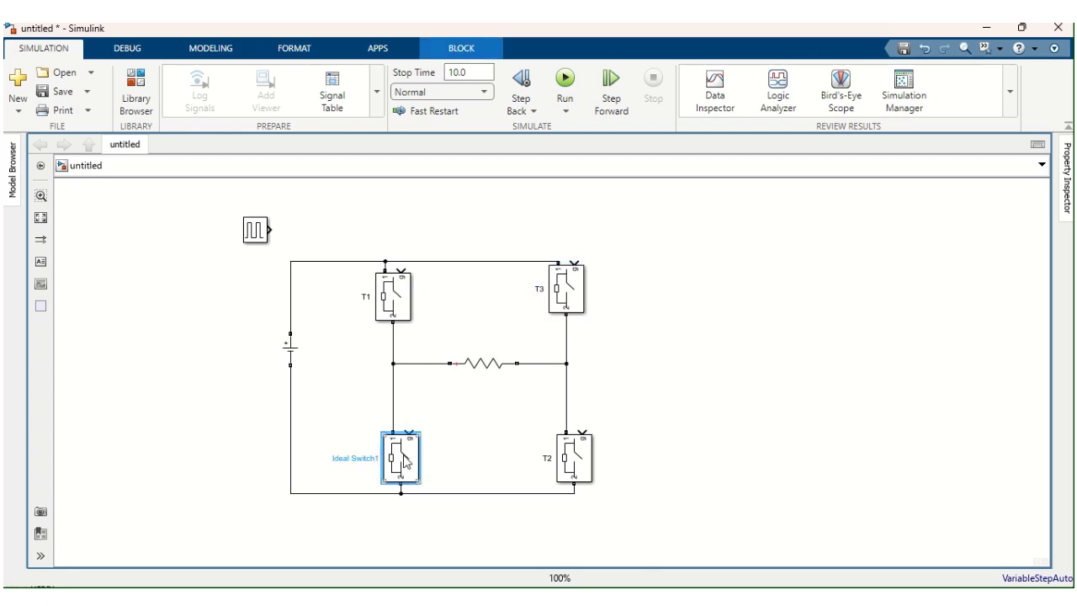
pyautogui.press('BackSpace')
pyautogui.press('BackSpace')
pyautogui.press('BackSpace')
pyautogui.press('BackSpace')
pyautogui.press('BackSpace')
pyautogui.press('BackSpace')
pyautogui.press('BackSpace')
pyautogui.press('BackSpace')
pyautogui.press('BackSpace')
pyautogui.press('BackSpace')
# Finish naming T4, then wire the Pulse Generator output to the T1 and T2 gates.
pyautogui.click(390, 505)
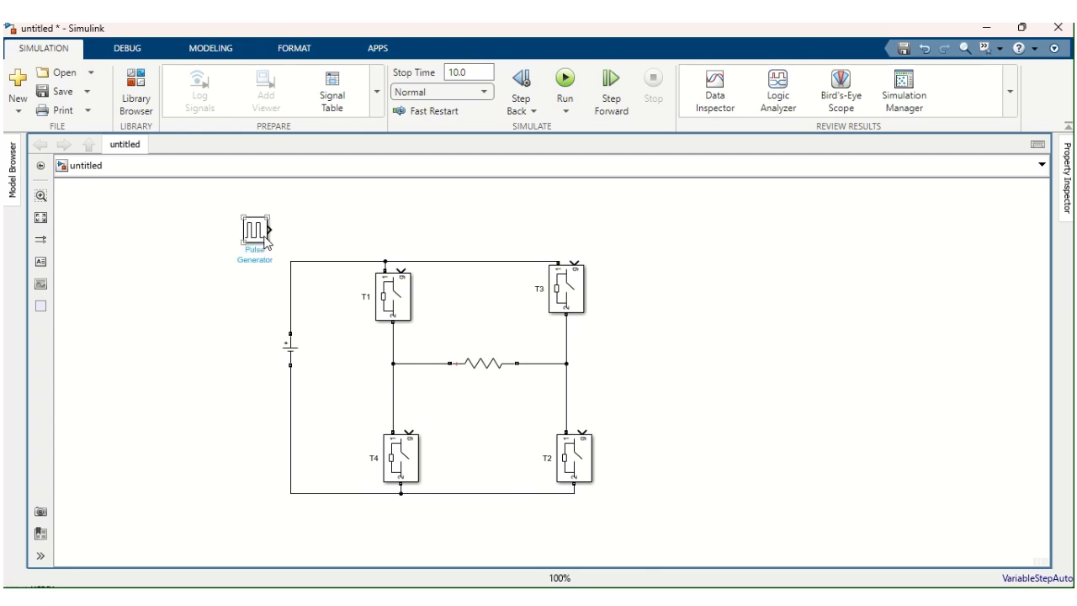
pyautogui.moveTo(270, 230); pyautogui.dragTo(401, 266)
pyautogui.moveTo(340, 229); pyautogui.dragTo(583, 430)
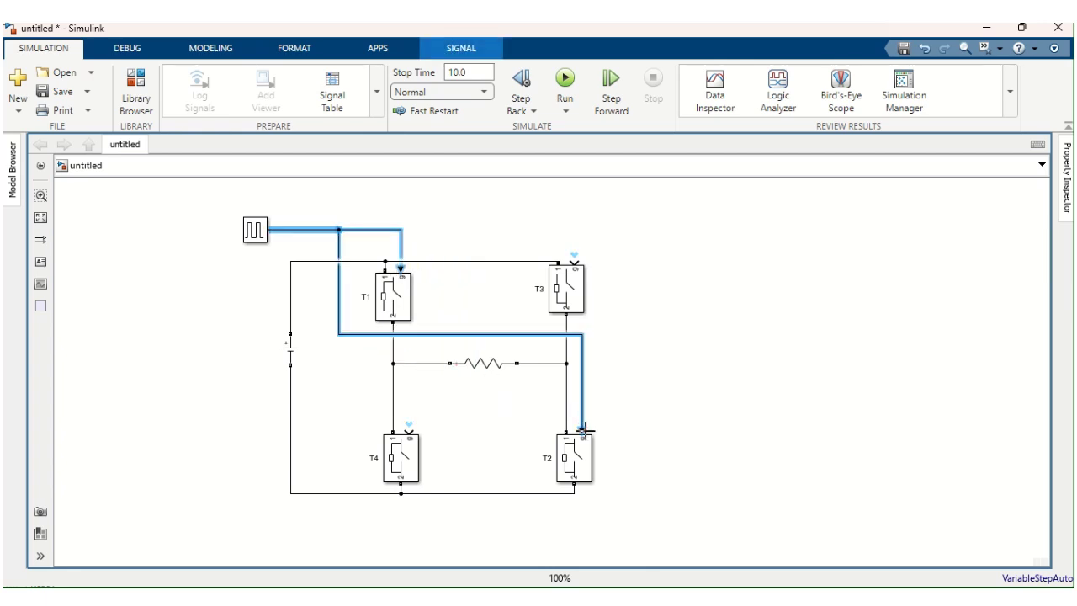
pyautogui.click(257, 238)
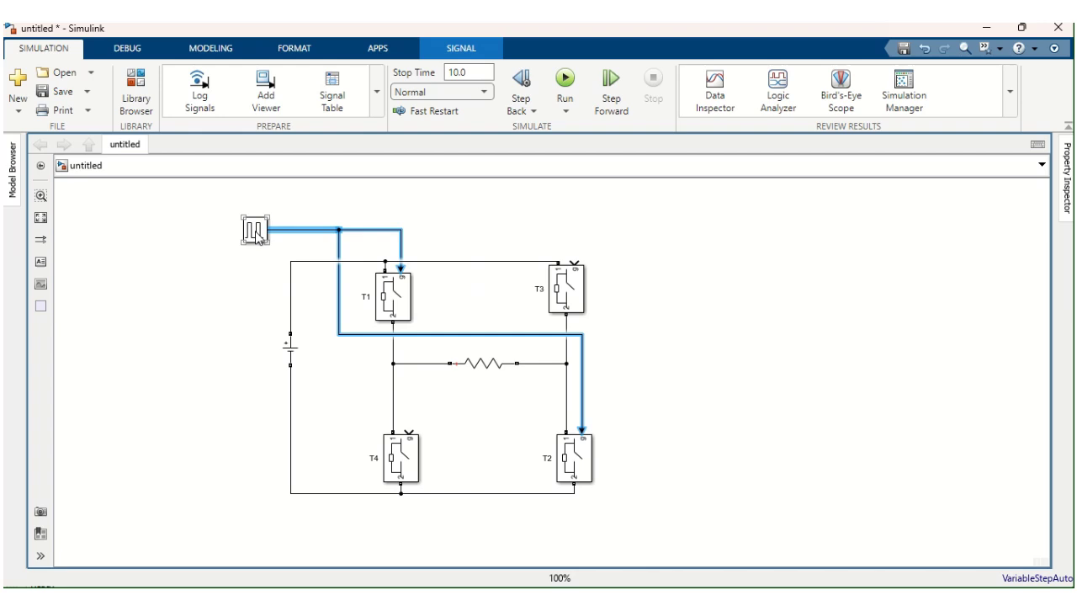
# Set the Pulse Generator period to 0.02 and pulse width to 50, then apply and close.
pyautogui.doubleClick(256, 236)
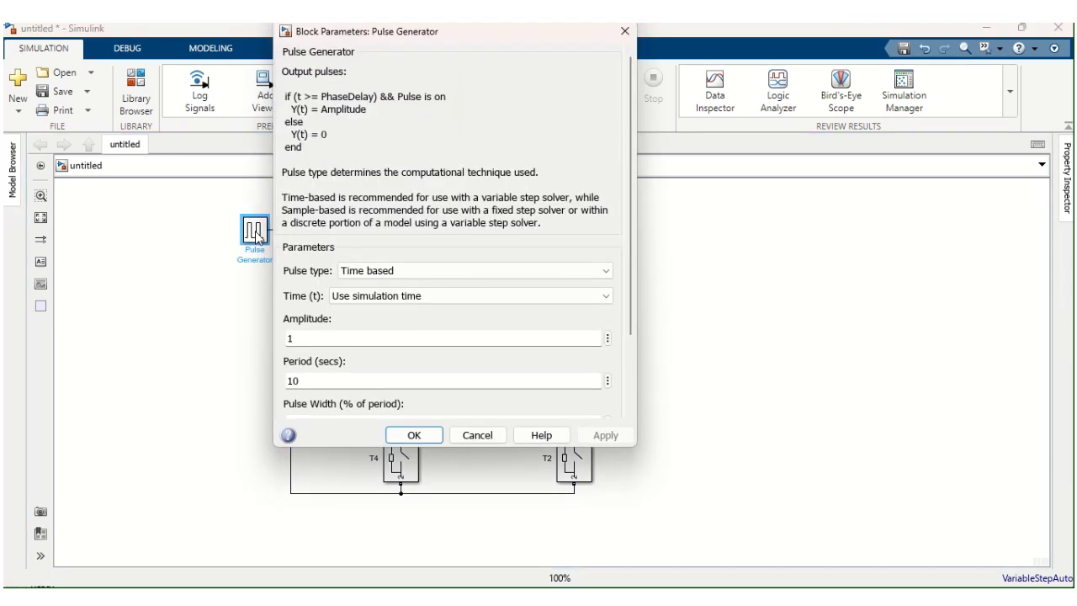
pyautogui.moveTo(632, 250); pyautogui.dragTo(632, 319)
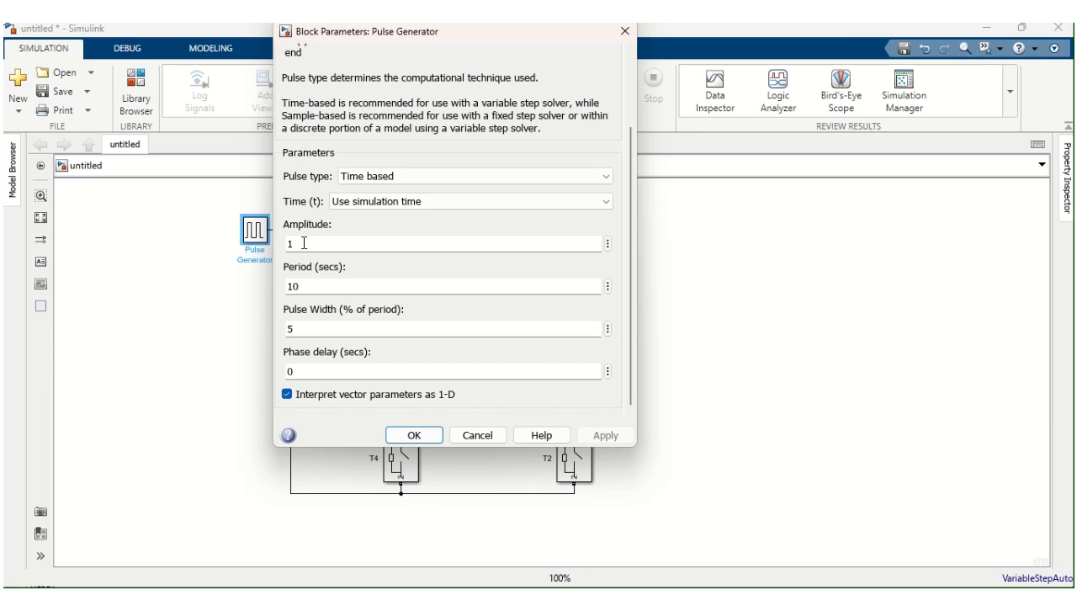
pyautogui.doubleClick(309, 286)
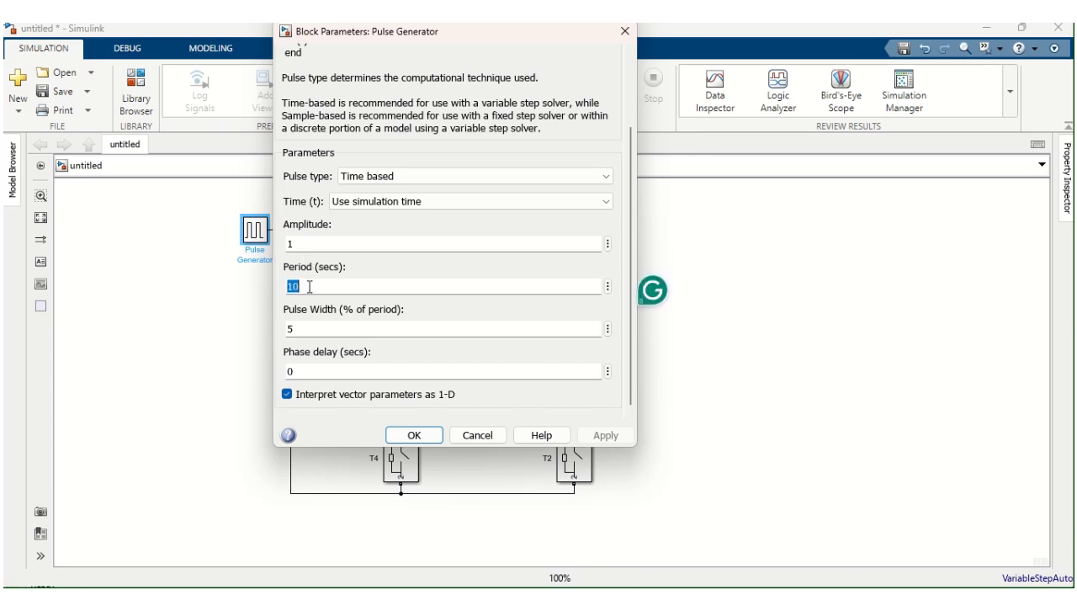
pyautogui.write('0.02')
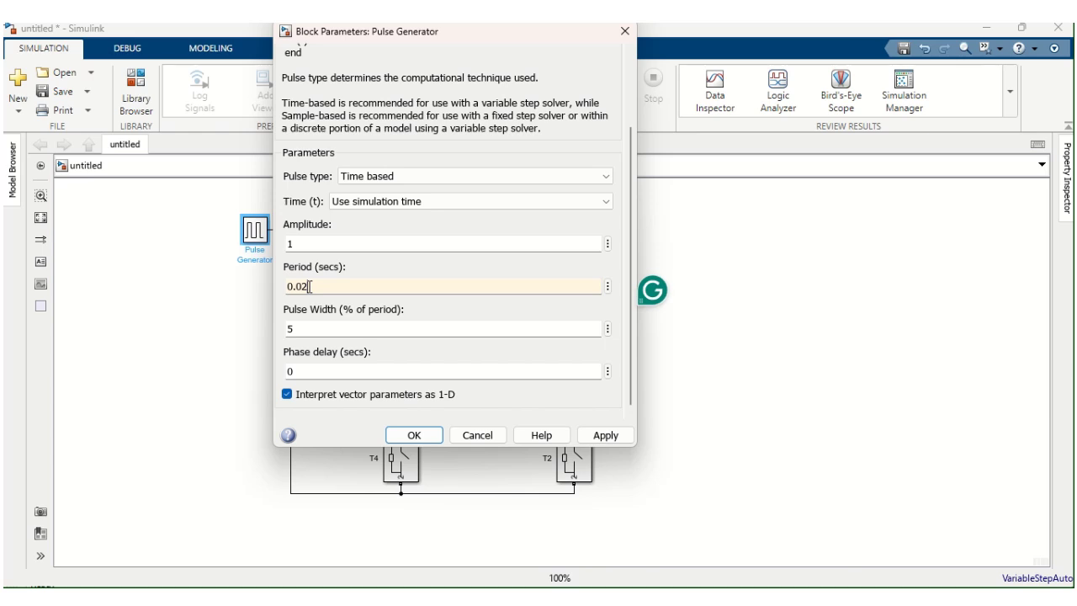
pyautogui.doubleClick(303, 329)
pyautogui.write('5')
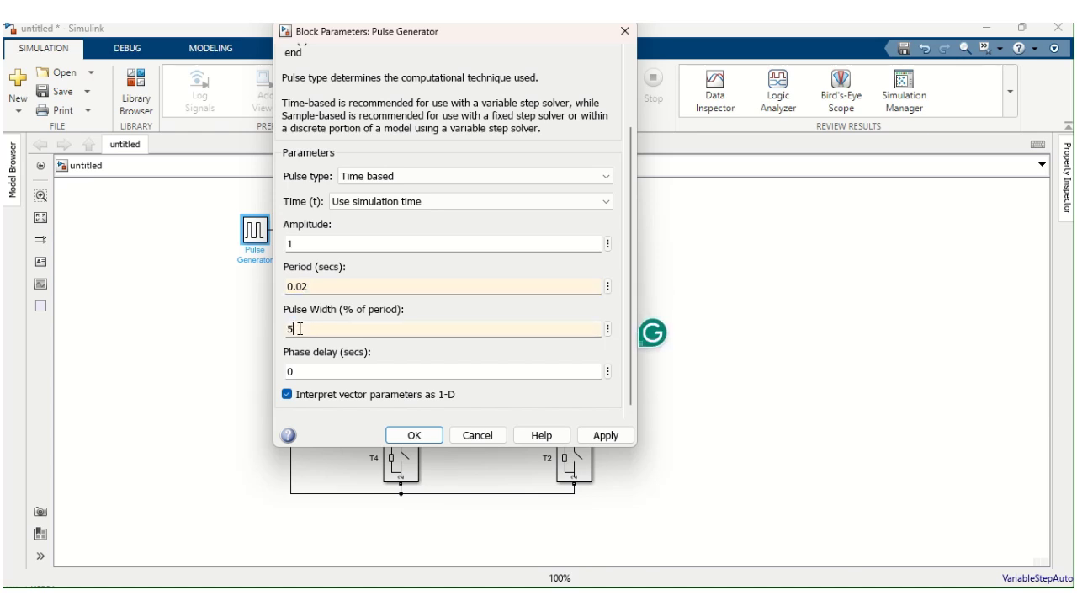
pyautogui.write('0')
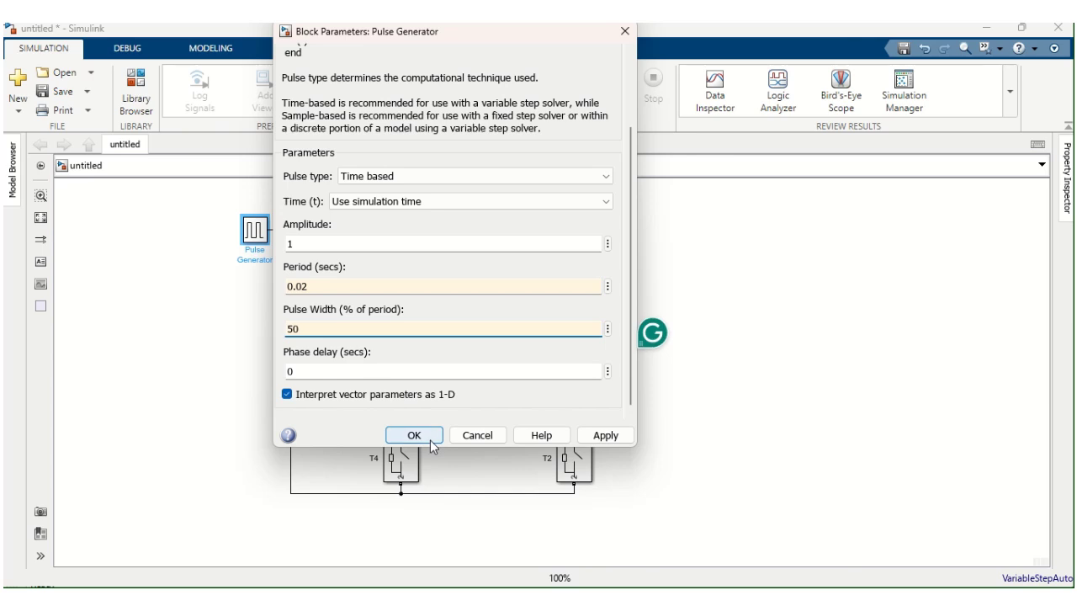
pyautogui.click(598, 433)
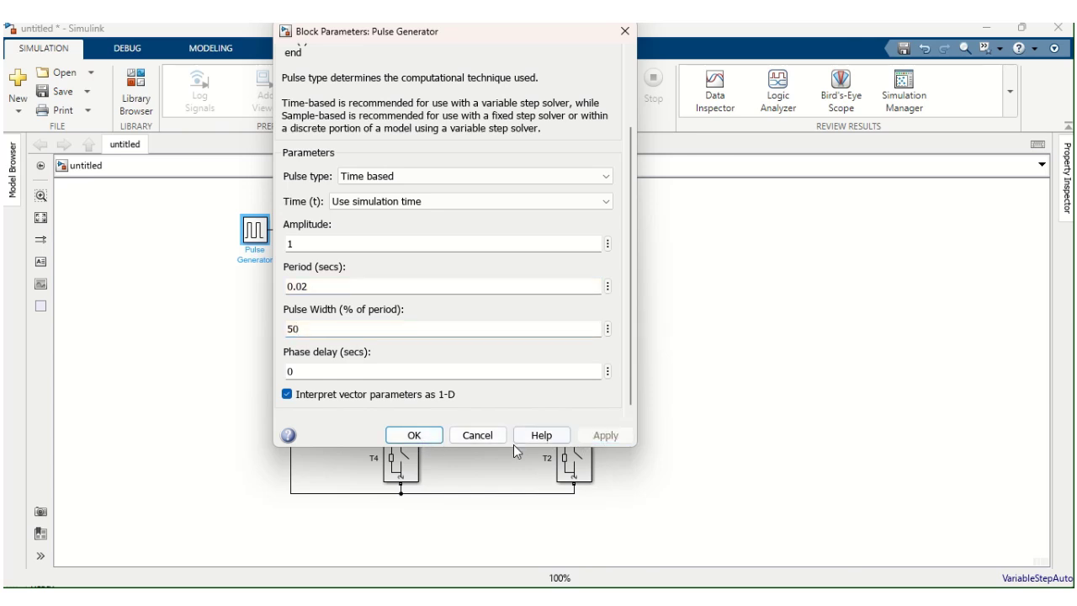
pyautogui.click(415, 435)
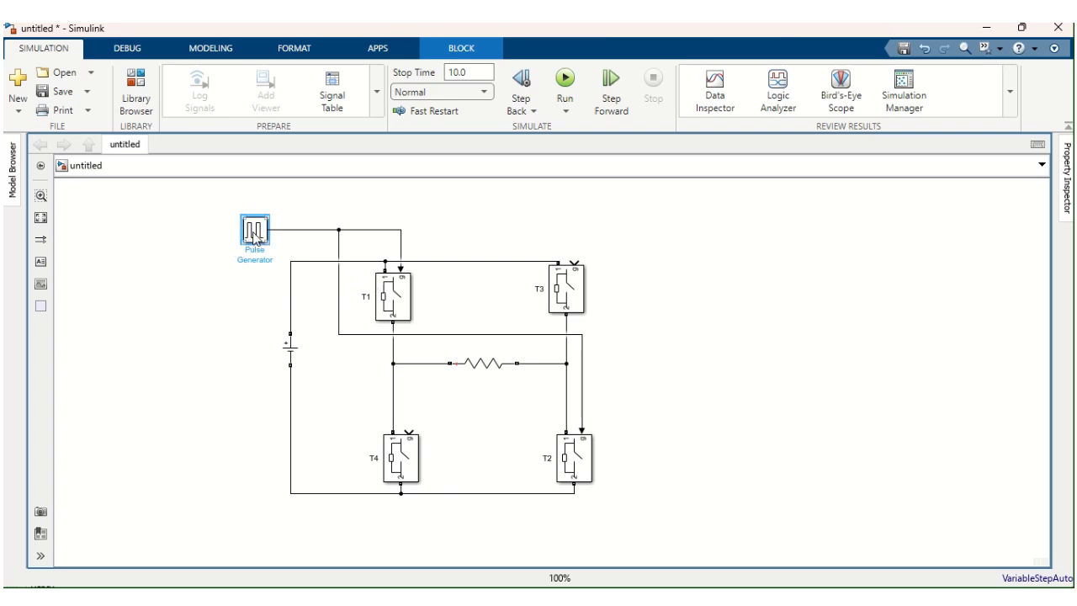
# Copy the Pulse Generator beside T4 and connect its output to the T4 and T3 gates.
pyautogui.moveTo(255, 240)
pyautogui.mouseDown()
pyautogui.moveTo(270, 446)
pyautogui.moveTo(257, 458)
pyautogui.moveTo(332, 432)
pyautogui.moveTo(409, 430)
pyautogui.mouseUp()
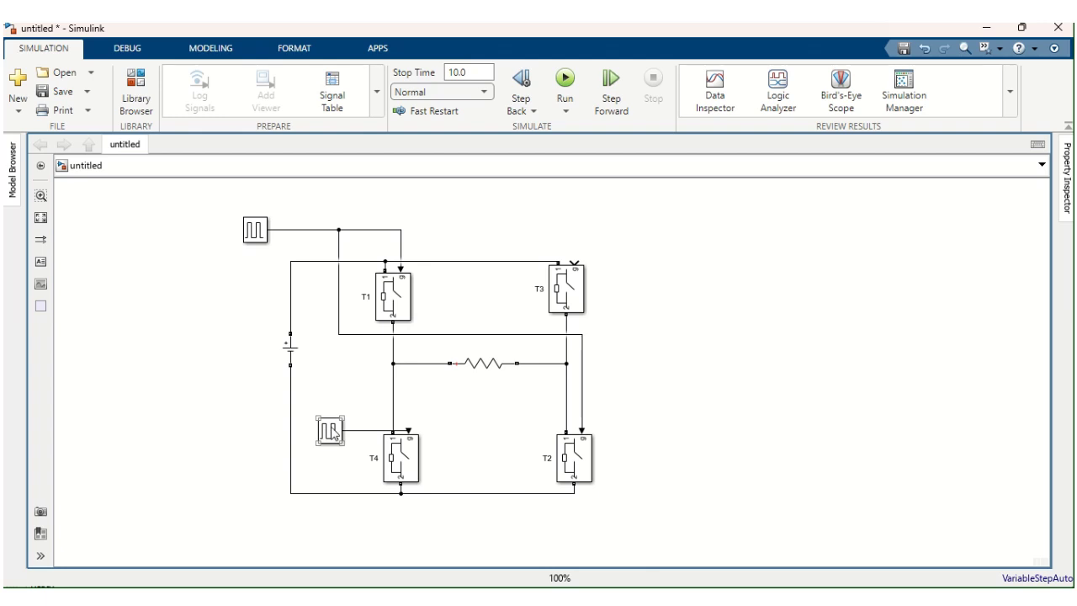
pyautogui.moveTo(332, 435); pyautogui.dragTo(574, 262)
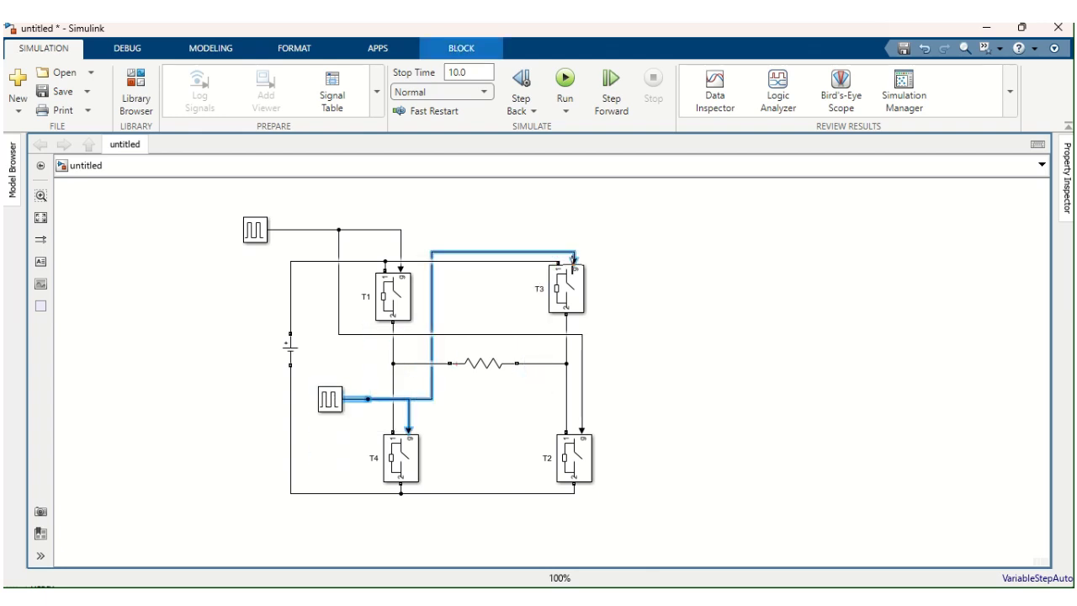
pyautogui.doubleClick(335, 401)
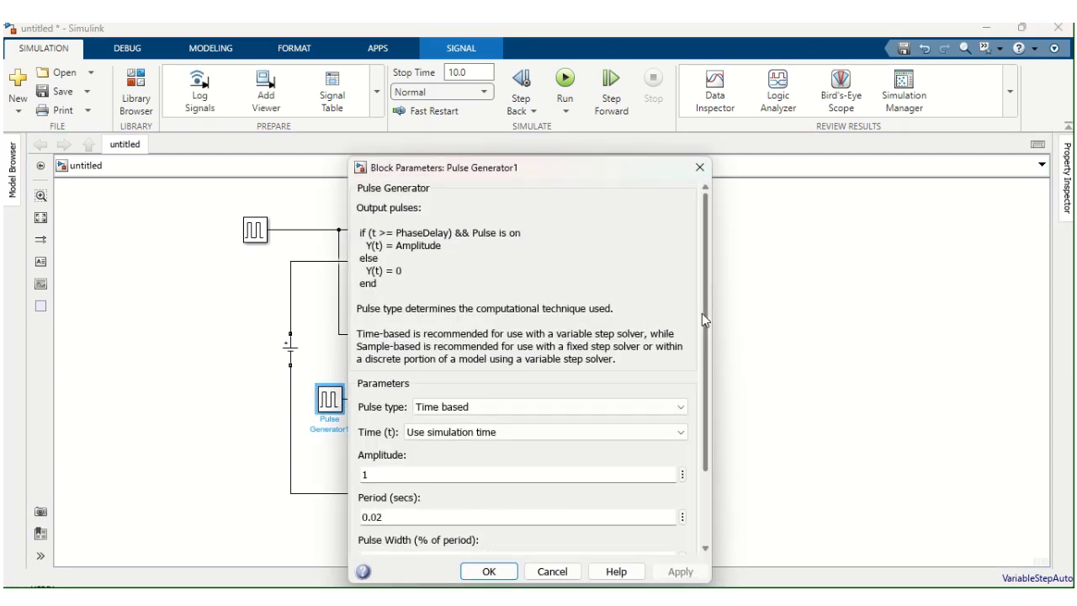
# Set Pulse Generator1's phase delay to 0.01, then apply and close.
pyautogui.moveTo(708, 311); pyautogui.dragTo(710, 435)
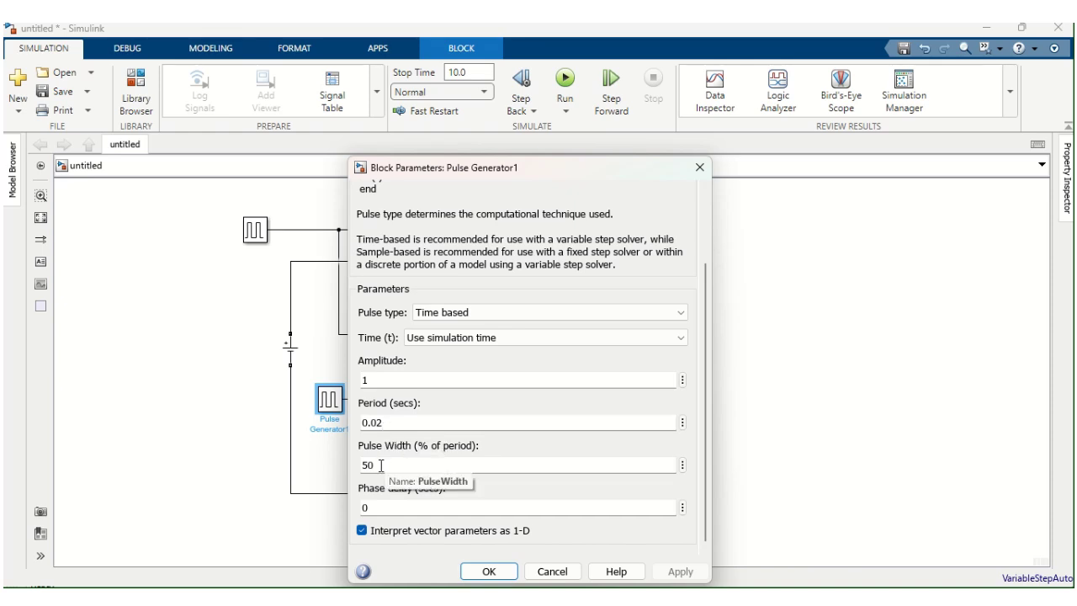
pyautogui.doubleClick(376, 506)
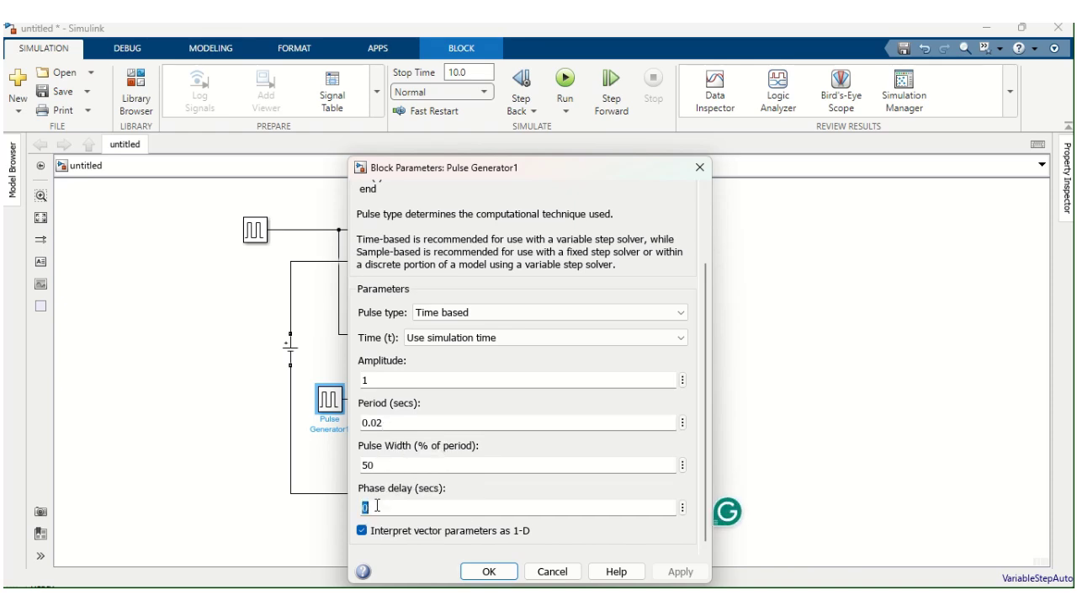
pyautogui.write('0.0')
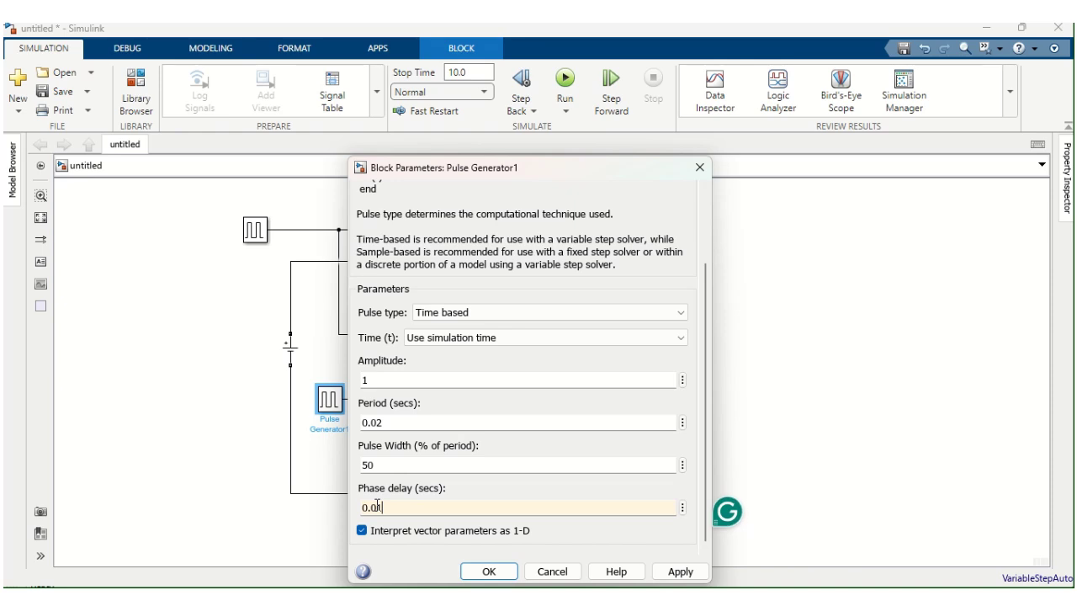
pyautogui.write('1')
pyautogui.click(680, 572)
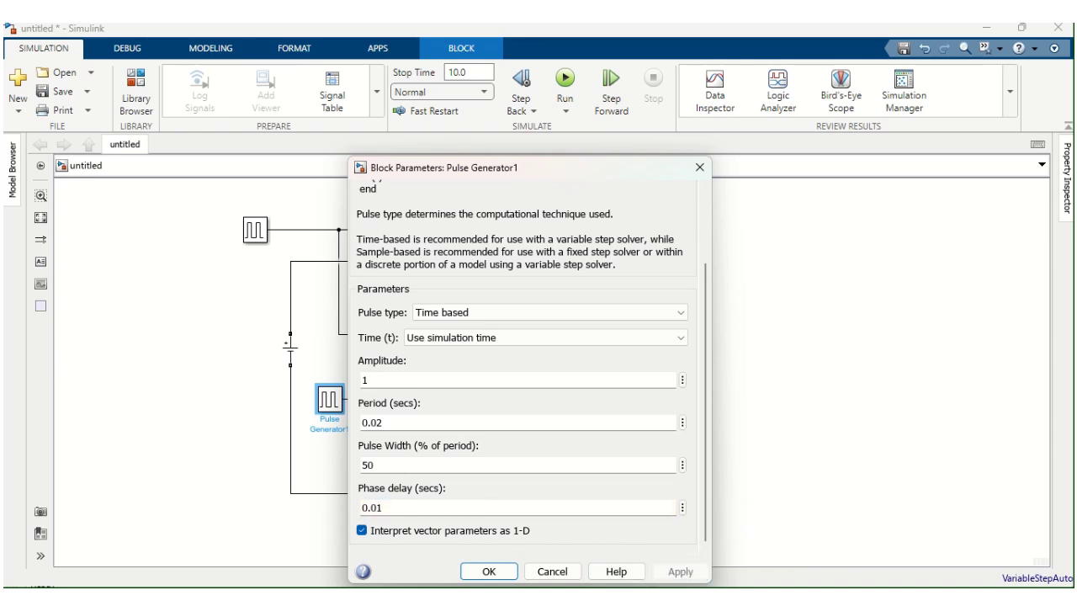
pyautogui.click(488, 571)
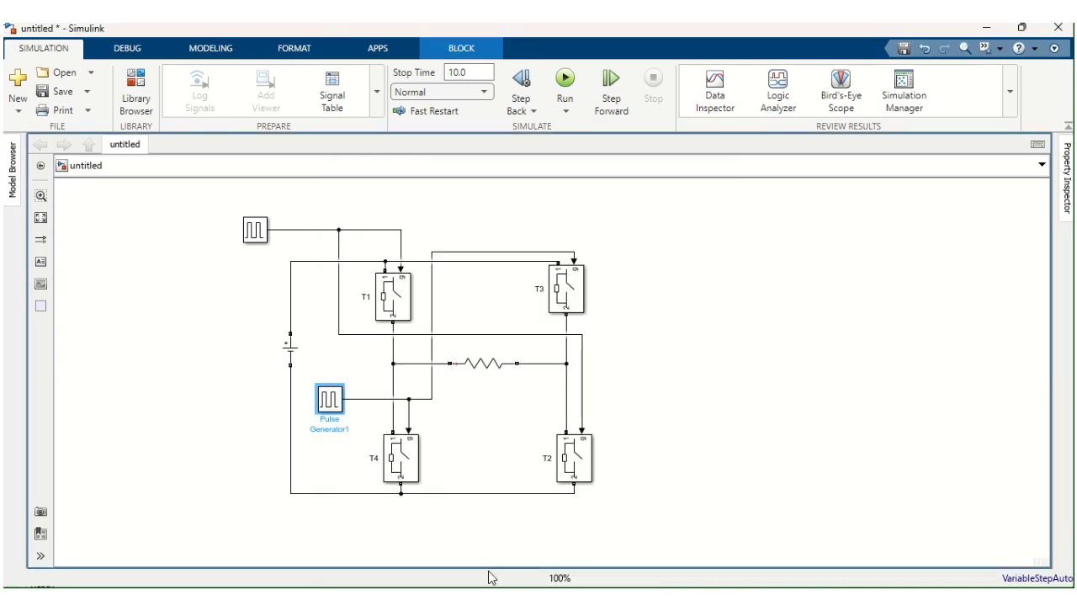
# Move the top Pulse Generator up and right so it sits just above T1.
pyautogui.click(257, 234)
pyautogui.moveTo(258, 235); pyautogui.dragTo(316, 216)
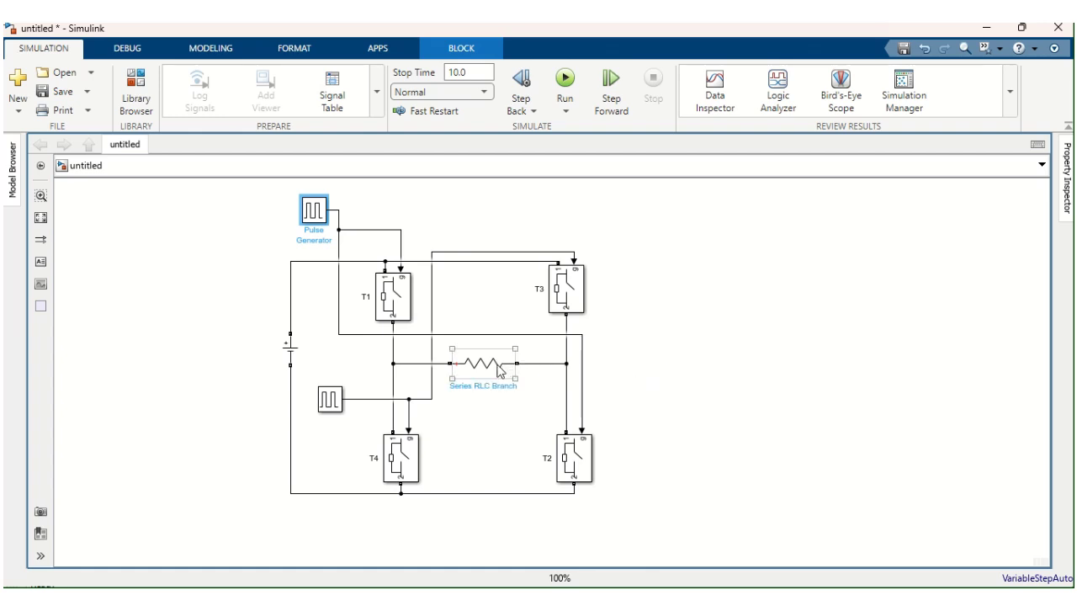
# Wire a Voltage Measurement across the resistor load, then wire a copy across the DC battery.
pyautogui.doubleClick(678, 363)
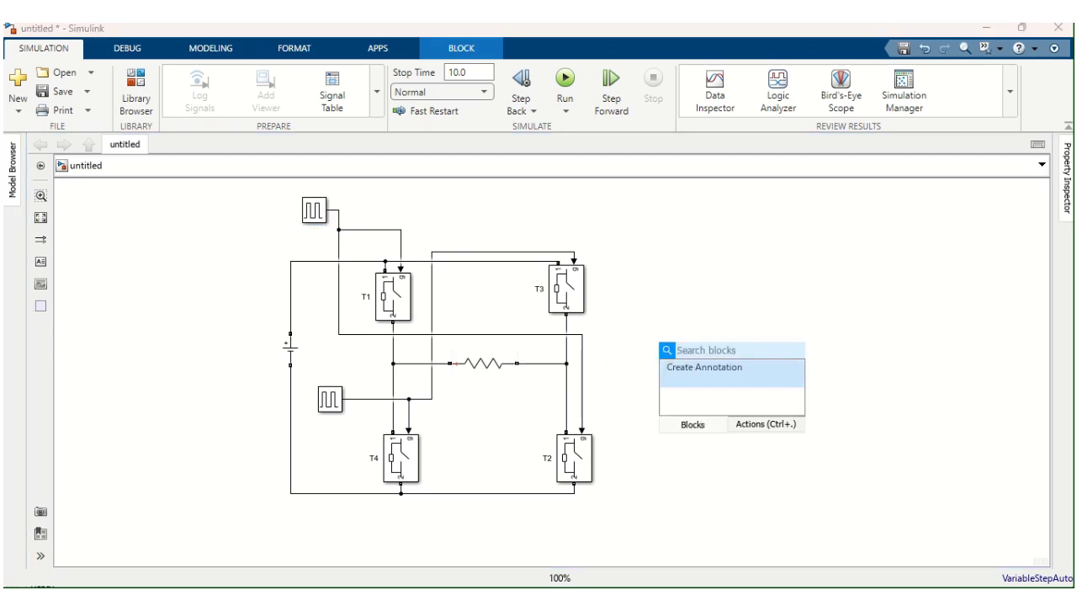
pyautogui.write('volt')
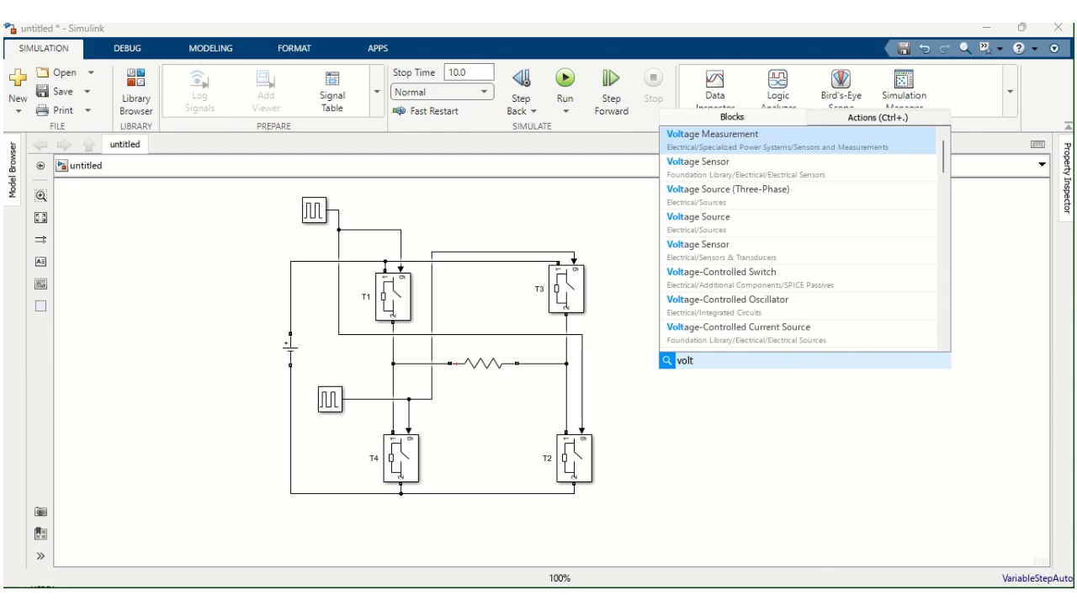
pyautogui.click(722, 140)
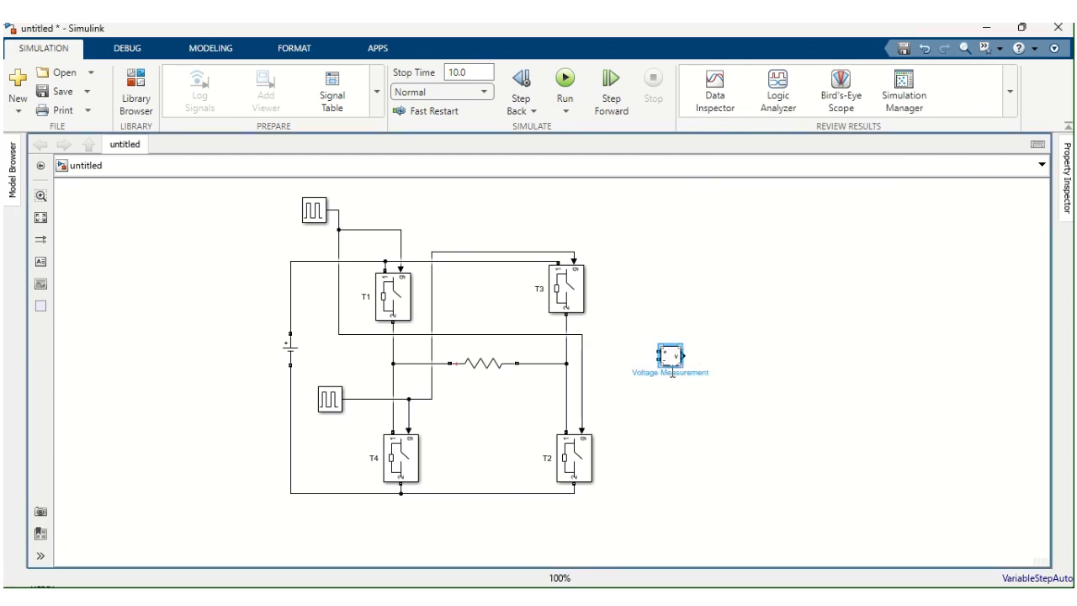
pyautogui.moveTo(674, 358)
pyautogui.mouseDown()
pyautogui.moveTo(441, 362)
pyautogui.moveTo(532, 343)
pyautogui.moveTo(629, 355)
pyautogui.mouseUp()
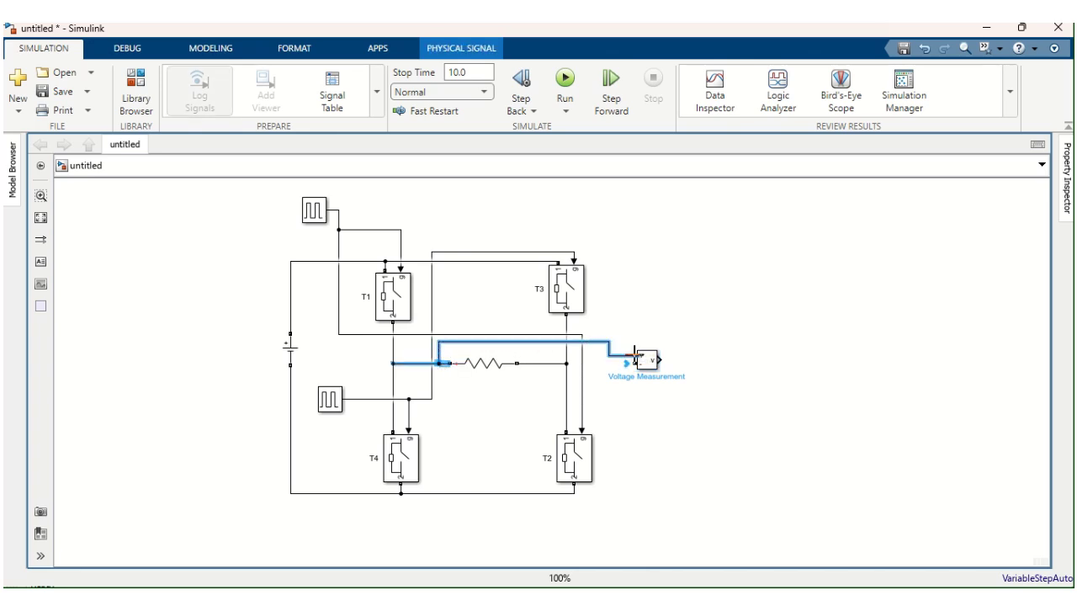
pyautogui.moveTo(541, 371); pyautogui.dragTo(680, 389)
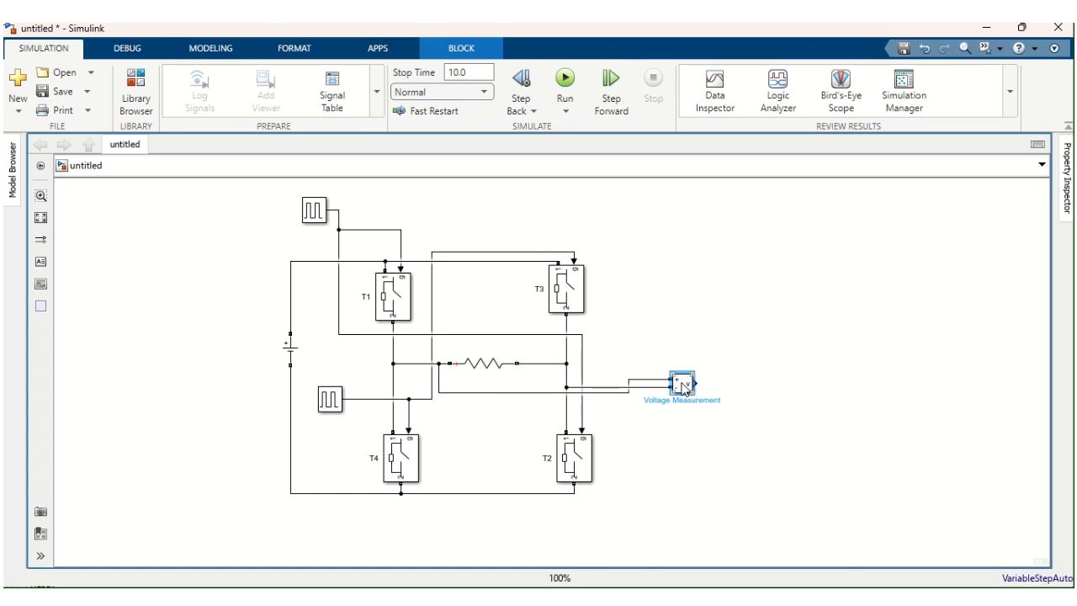
pyautogui.moveTo(684, 387); pyautogui.dragTo(290, 309)
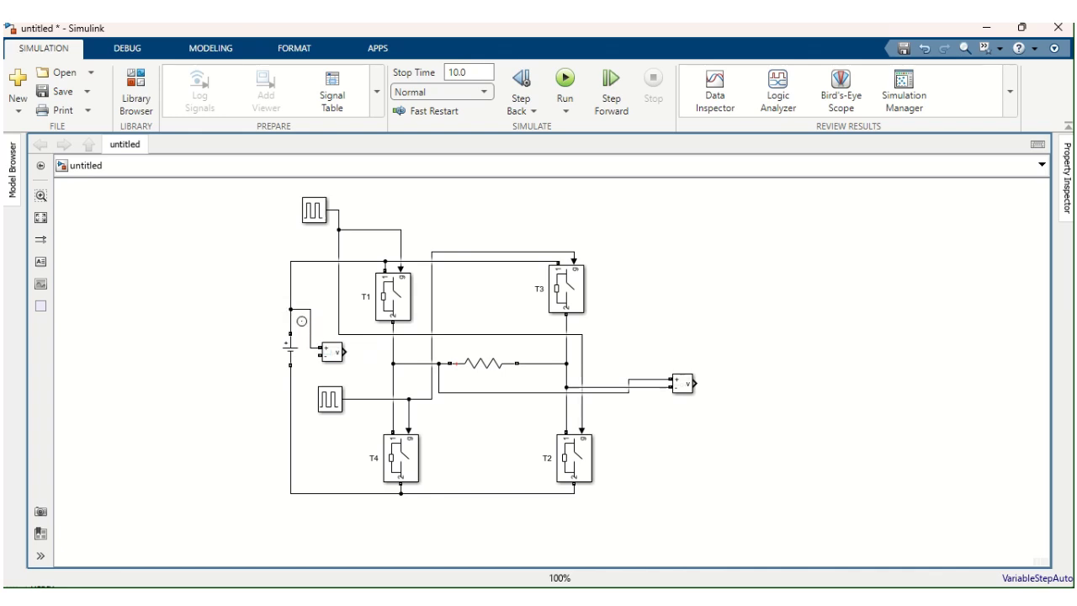
pyautogui.moveTo(320, 356); pyautogui.dragTo(290, 401)
# Replace the resistor-to-T3/T2 wire with a Current Measurement block in series after the resistor.
pyautogui.doubleClick(728, 273)
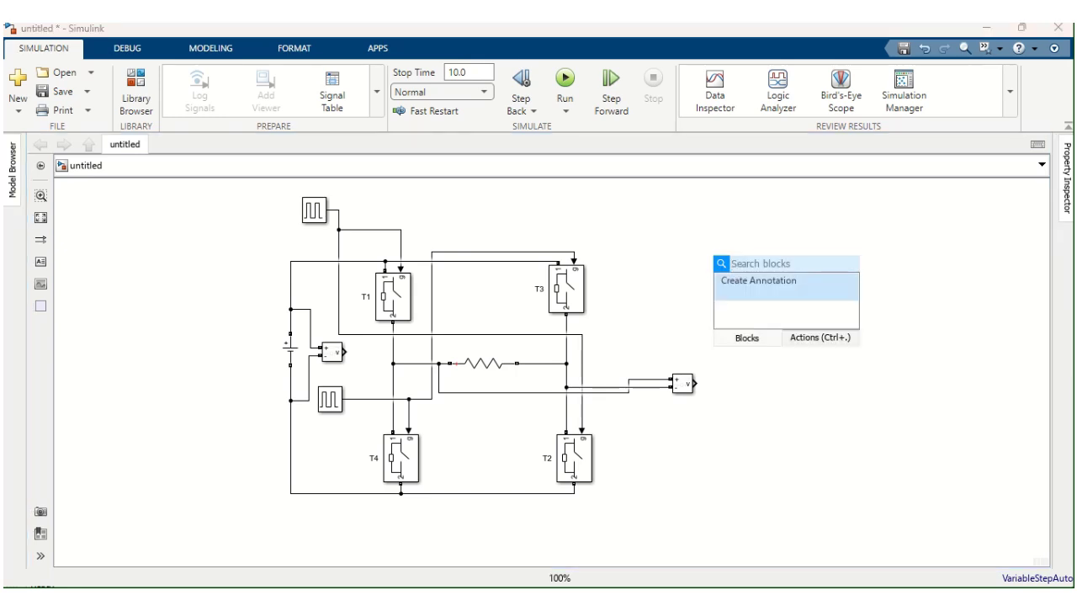
pyautogui.write('curr')
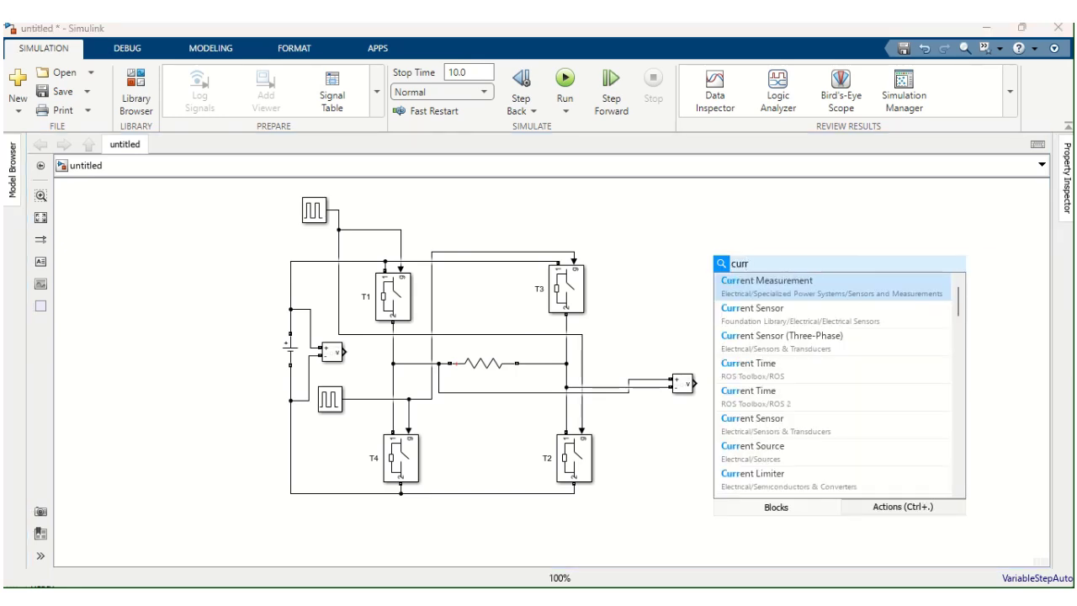
pyautogui.click(783, 286)
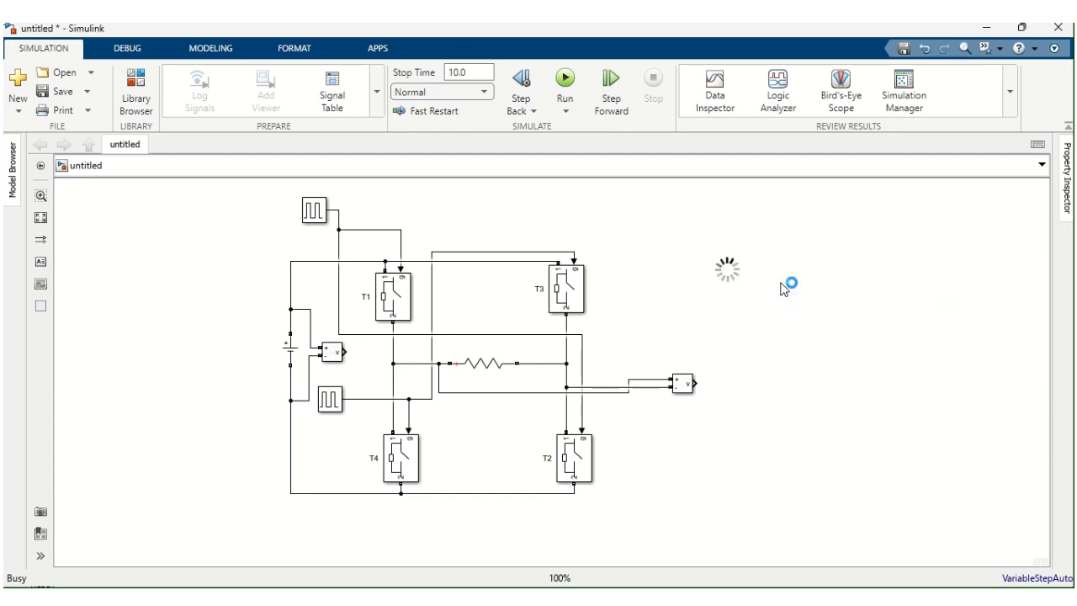
pyautogui.click(543, 364)
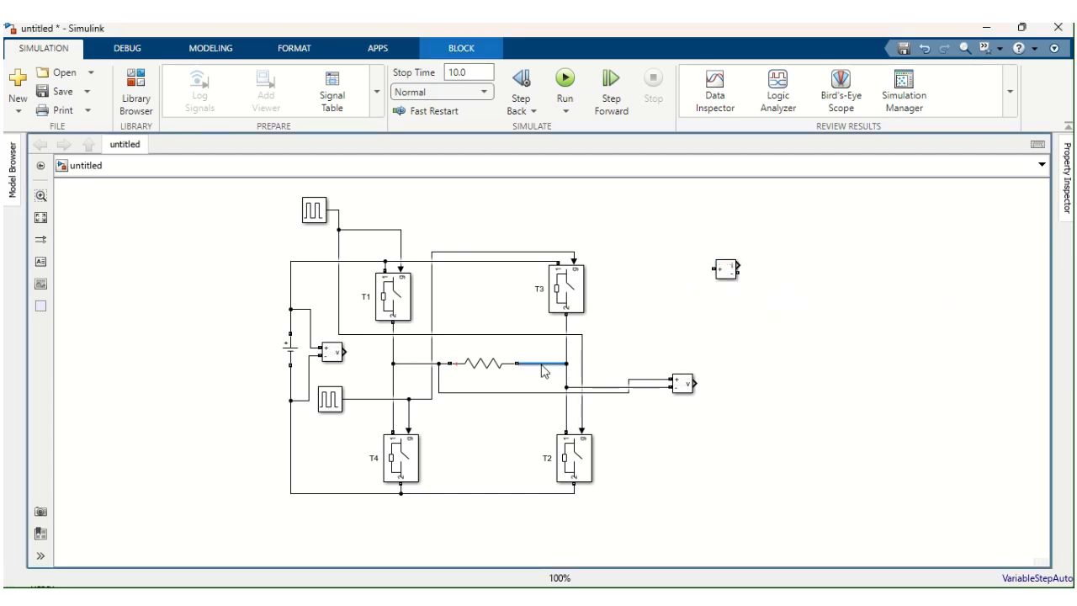
pyautogui.press('Delete')
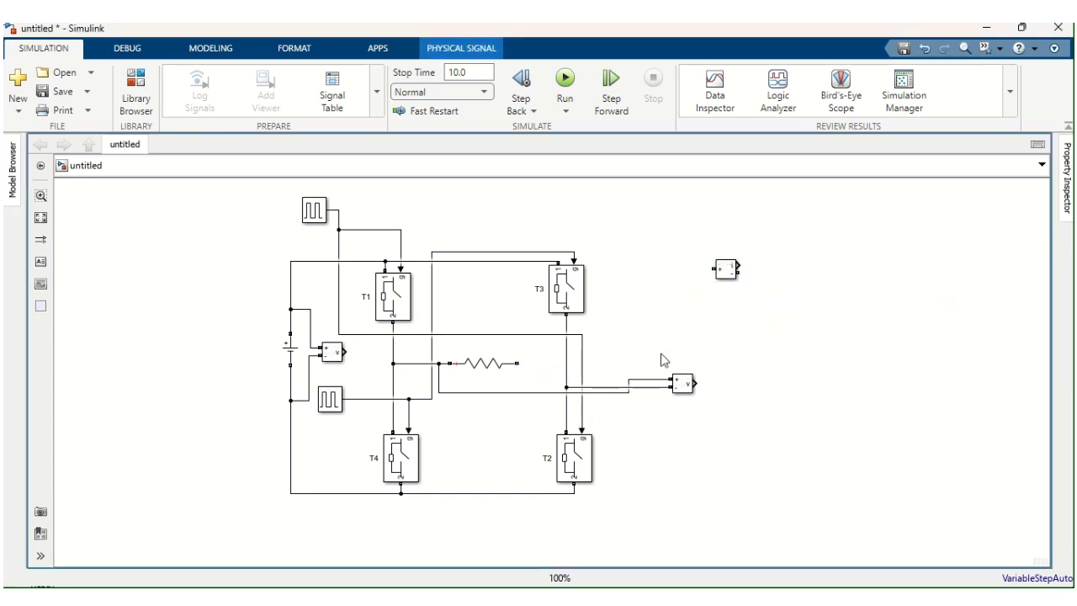
pyautogui.click(721, 269)
pyautogui.moveTo(721, 271); pyautogui.dragTo(542, 365)
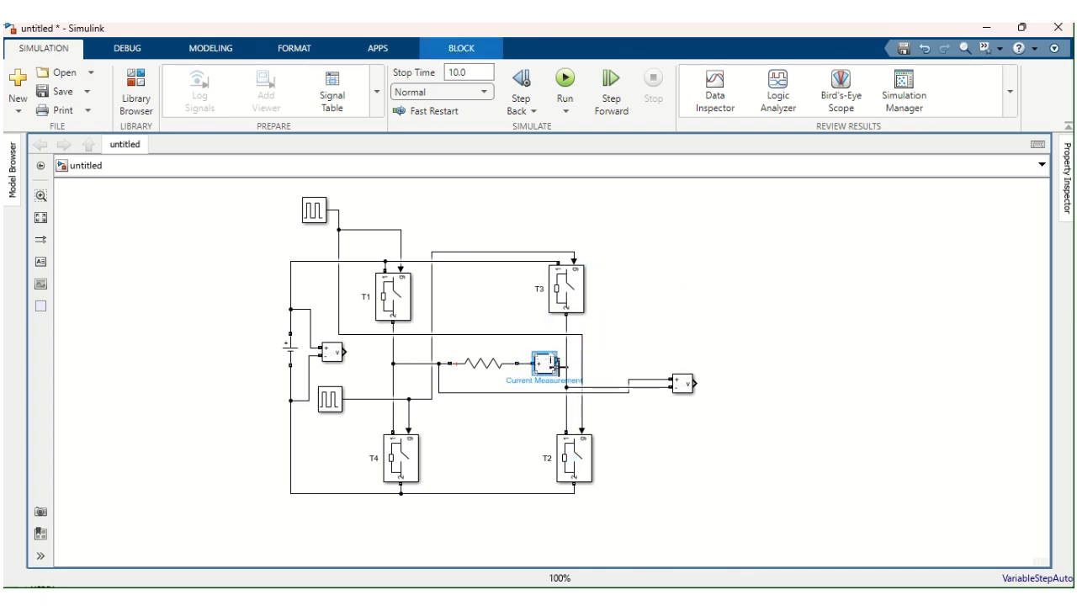
pyautogui.click(562, 365)
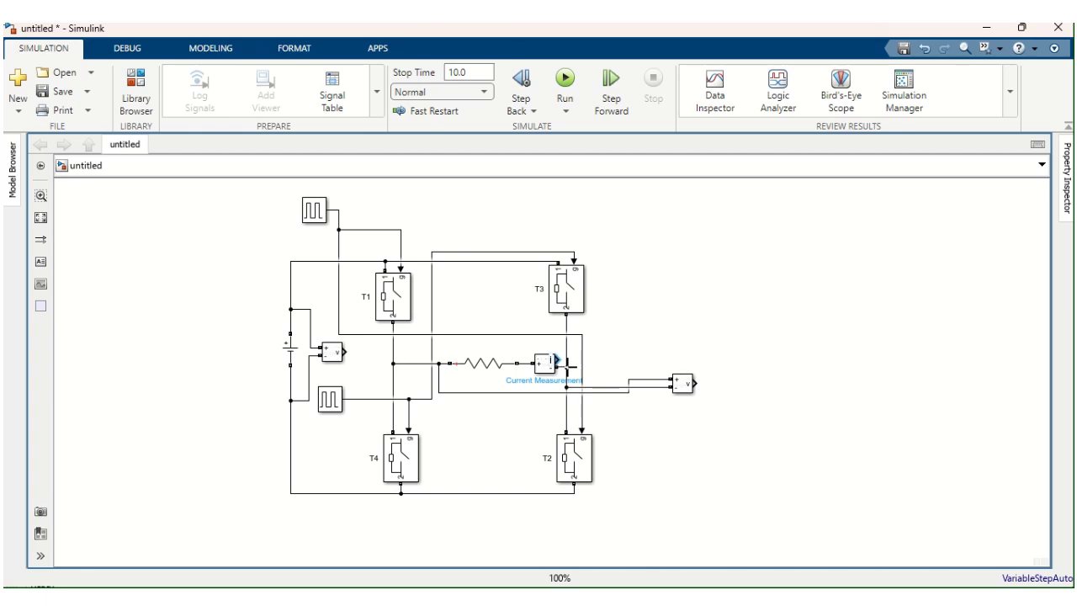
# Insert a Scope block into the model via the 'sco' quick search.
pyautogui.doubleClick(793, 292)
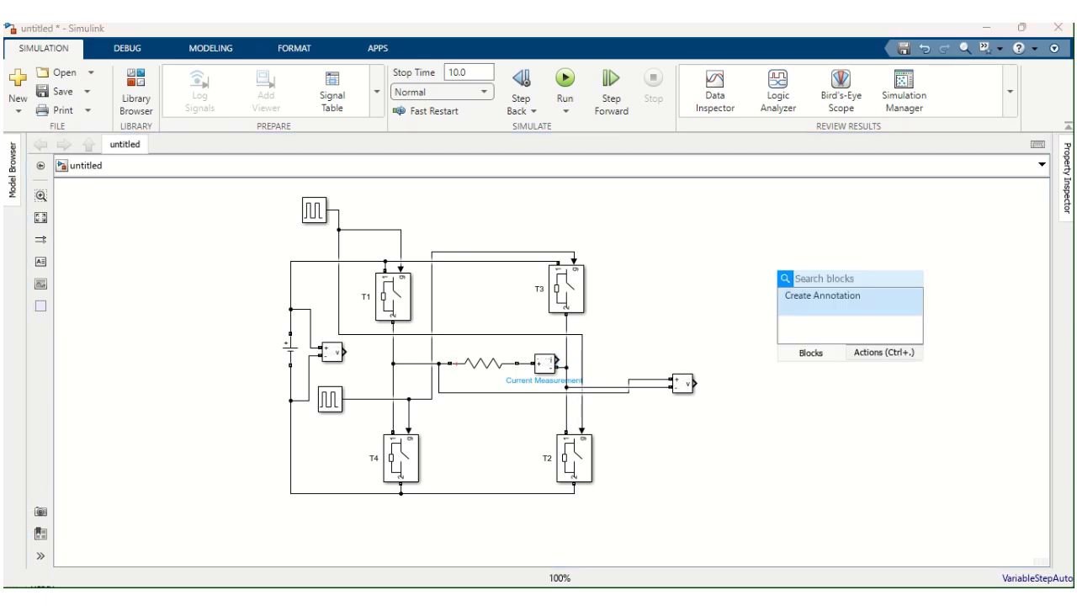
pyautogui.write('scope')
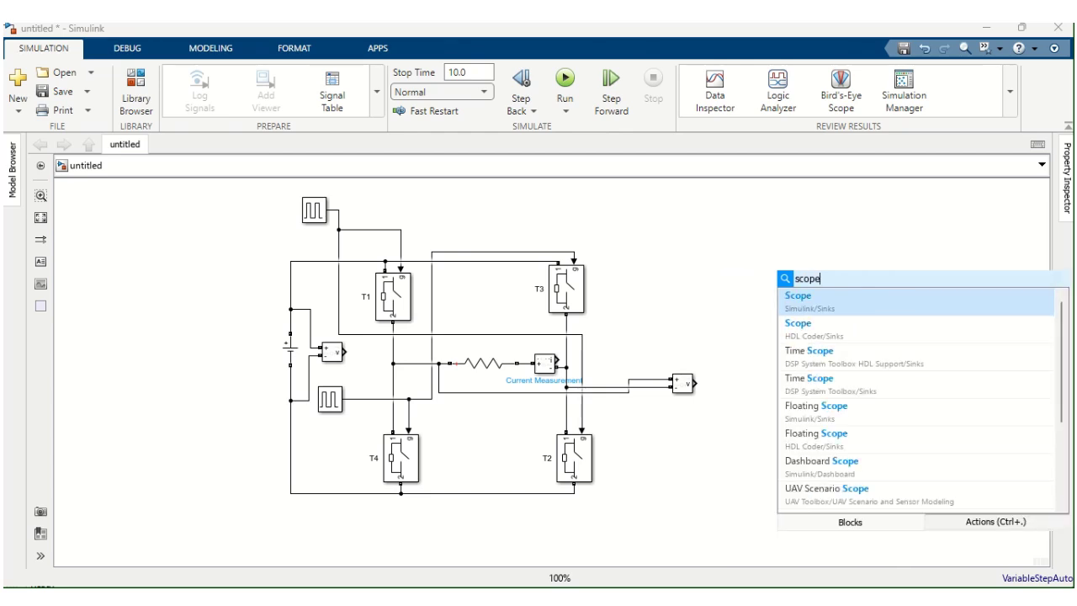
pyautogui.click(826, 295)
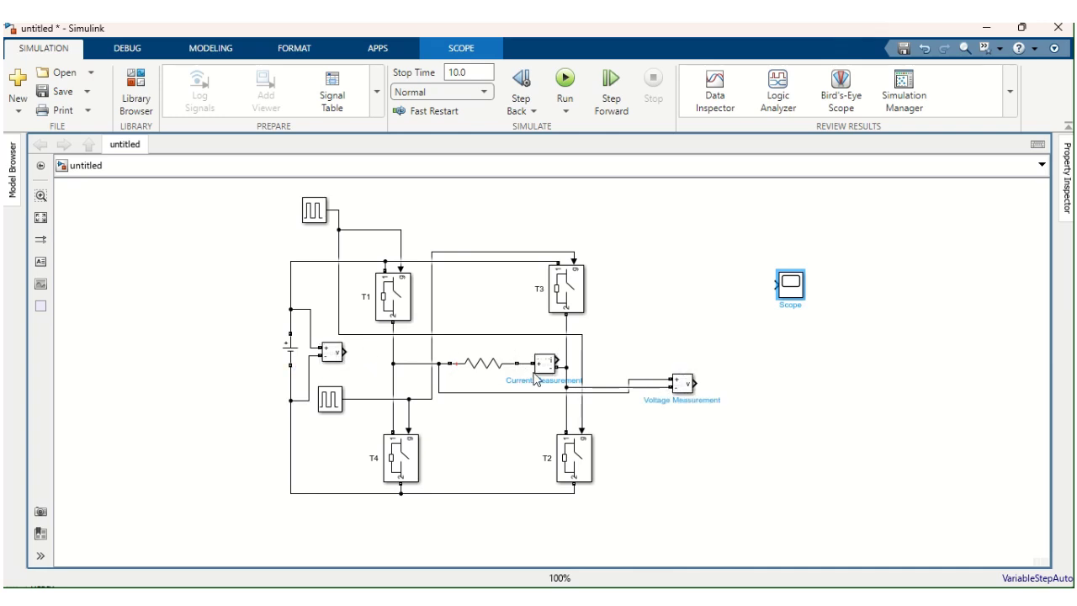
# Set the Scope to 3 input ports with a 3x1 stacked axes layout.
pyautogui.doubleClick(789, 294)
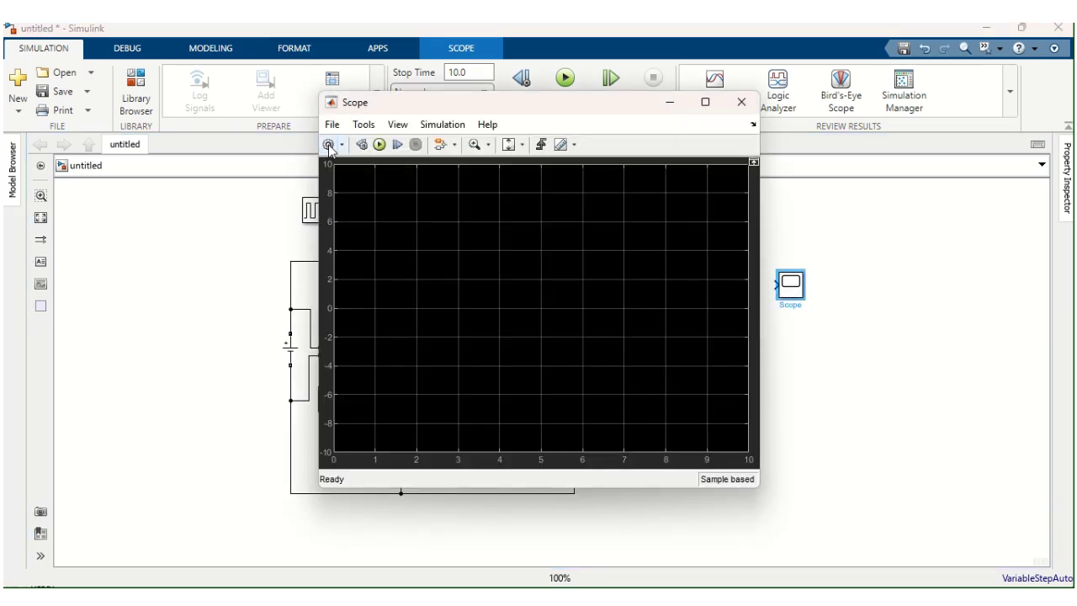
pyautogui.click(328, 144)
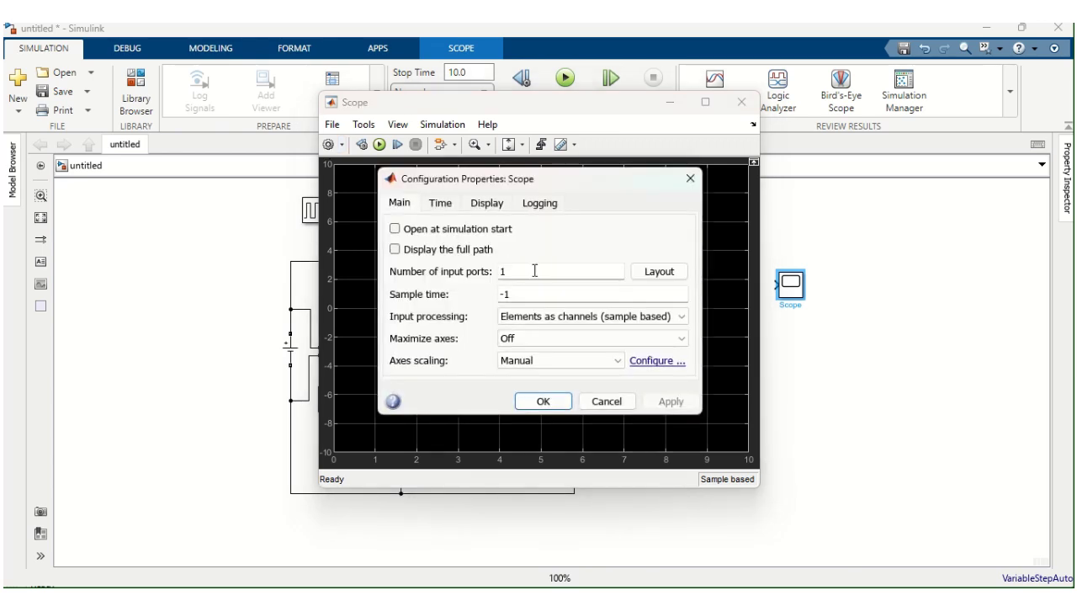
pyautogui.write('3')
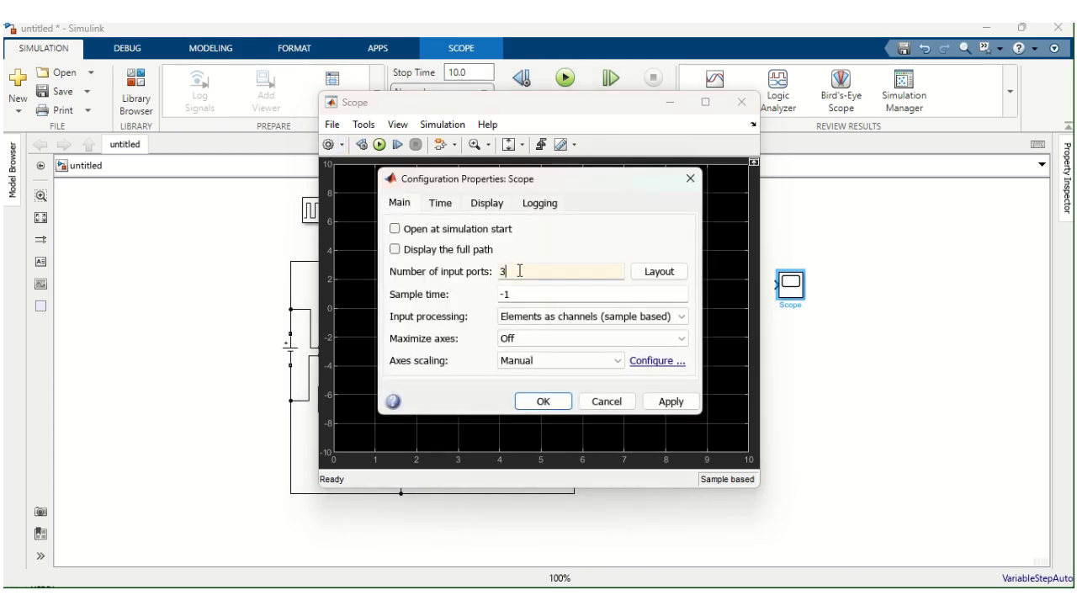
pyautogui.click(652, 272)
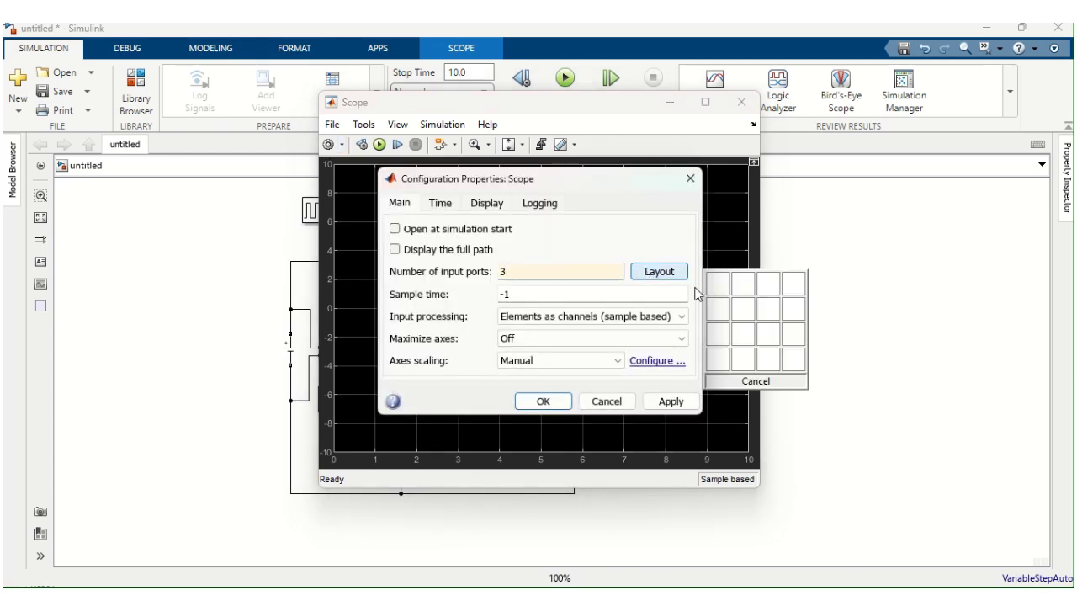
pyautogui.click(719, 336)
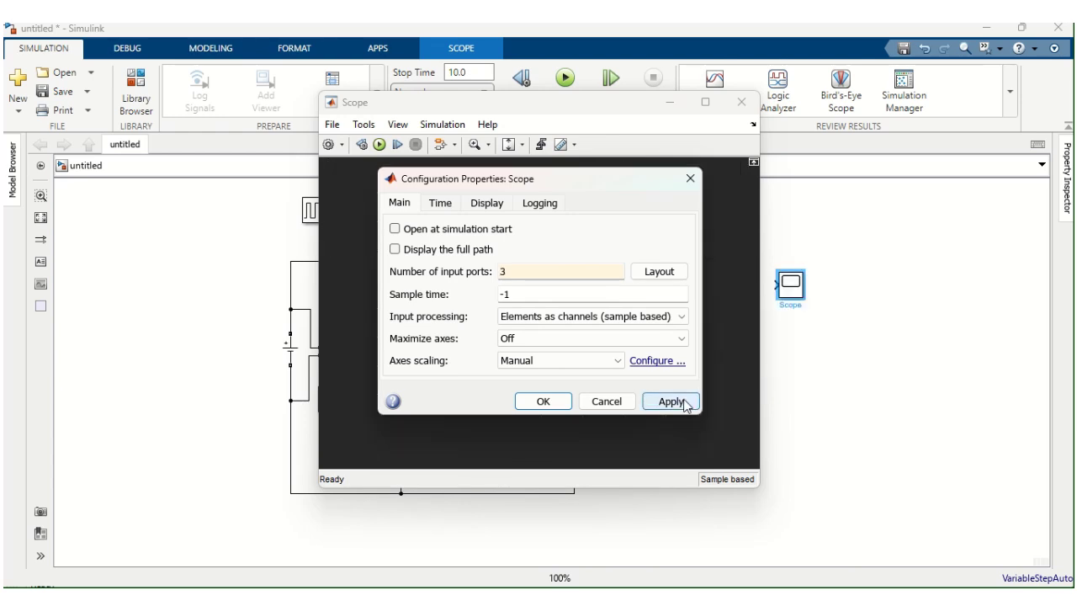
pyautogui.click(679, 403)
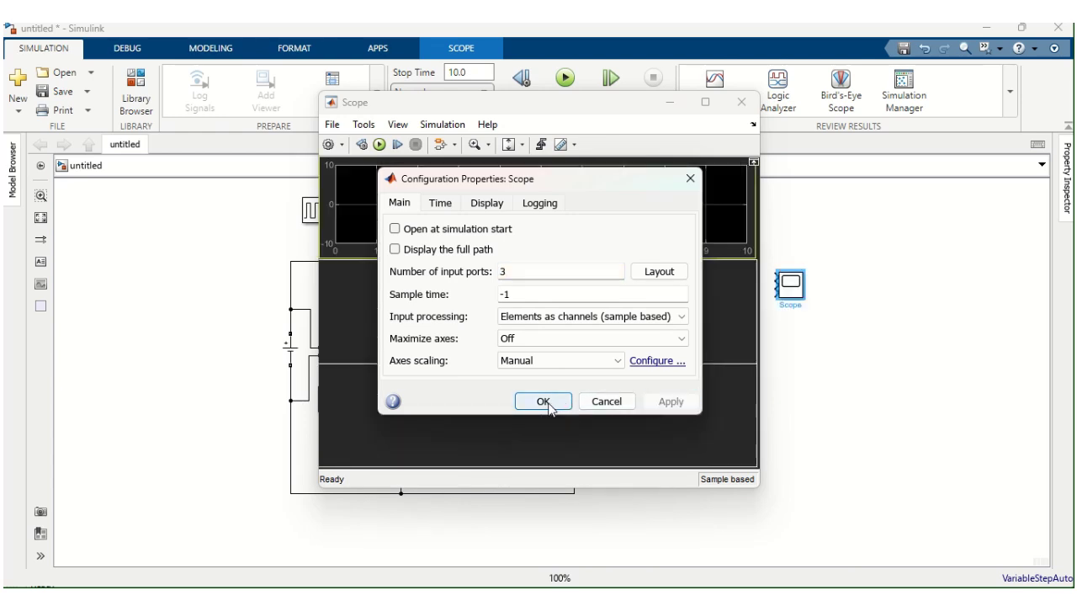
pyautogui.click(544, 402)
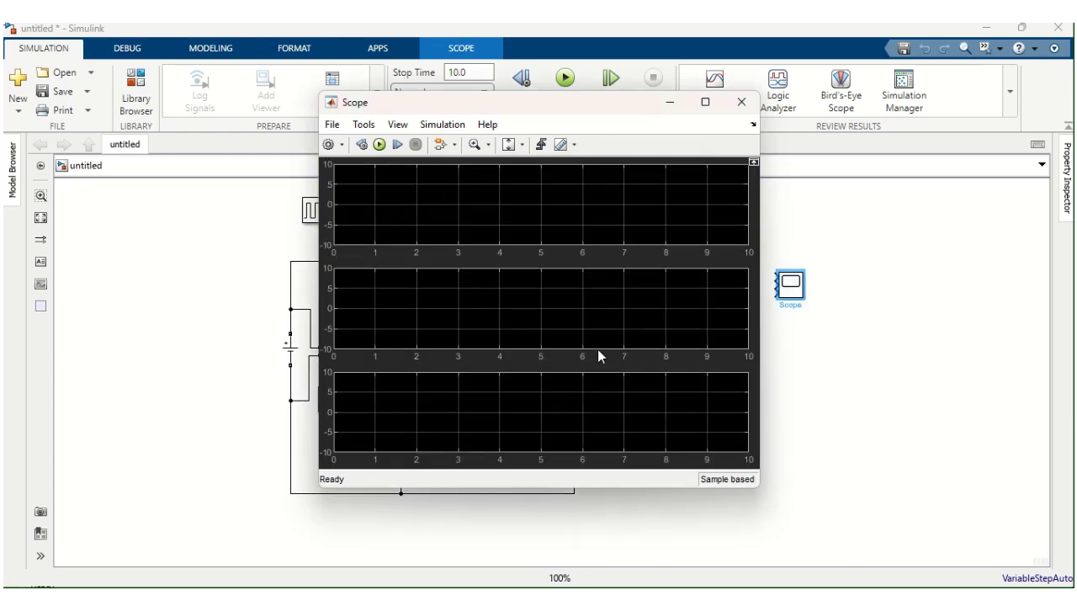
# Make the Scope block taller to spread out its three inputs.
pyautogui.click(741, 102)
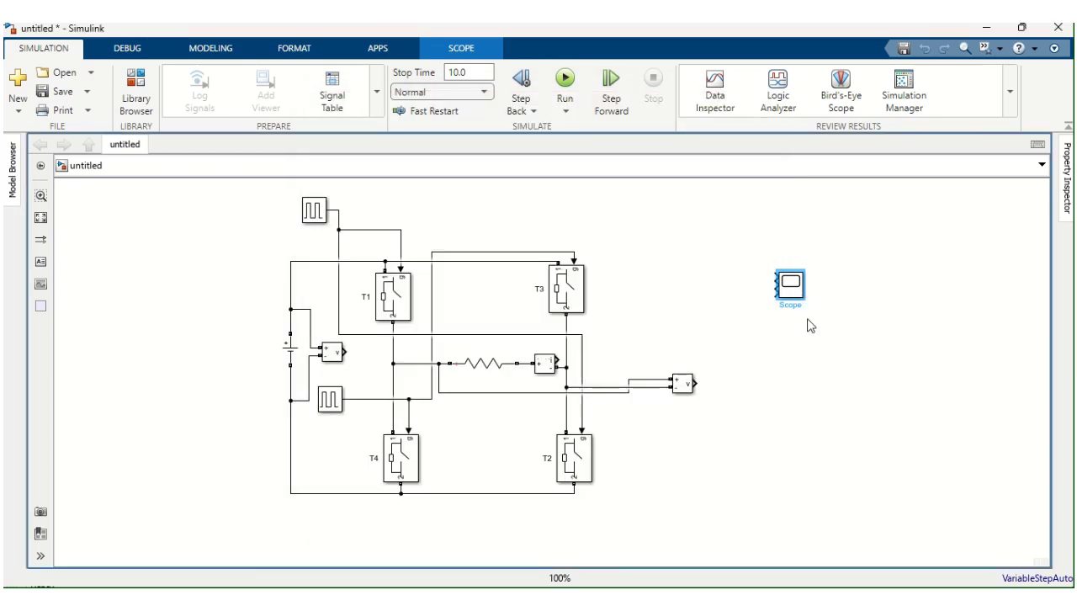
pyautogui.moveTo(805, 301); pyautogui.dragTo(813, 374)
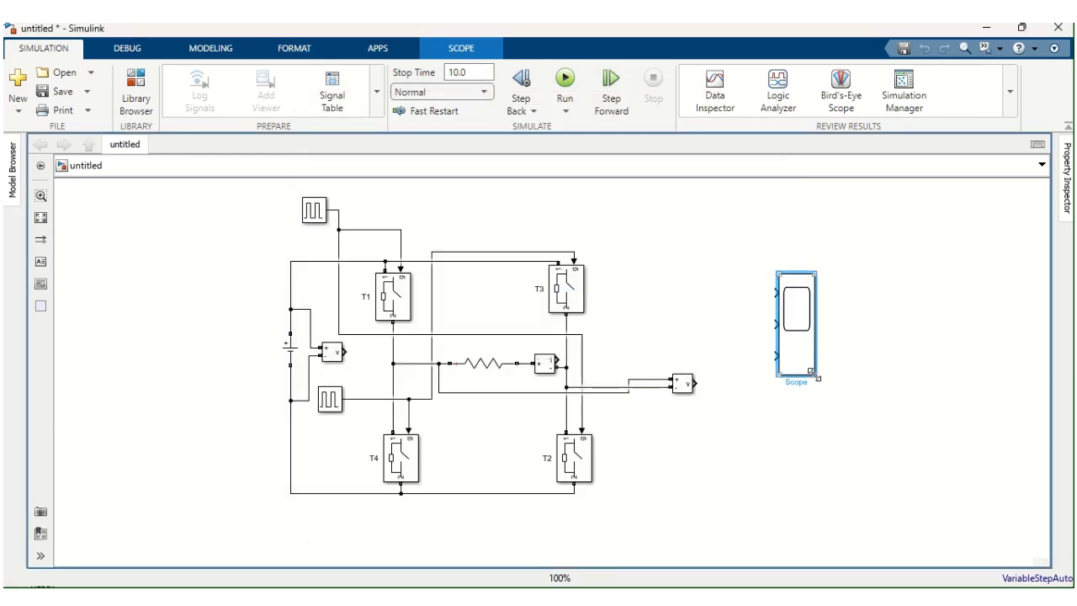
pyautogui.click(778, 356)
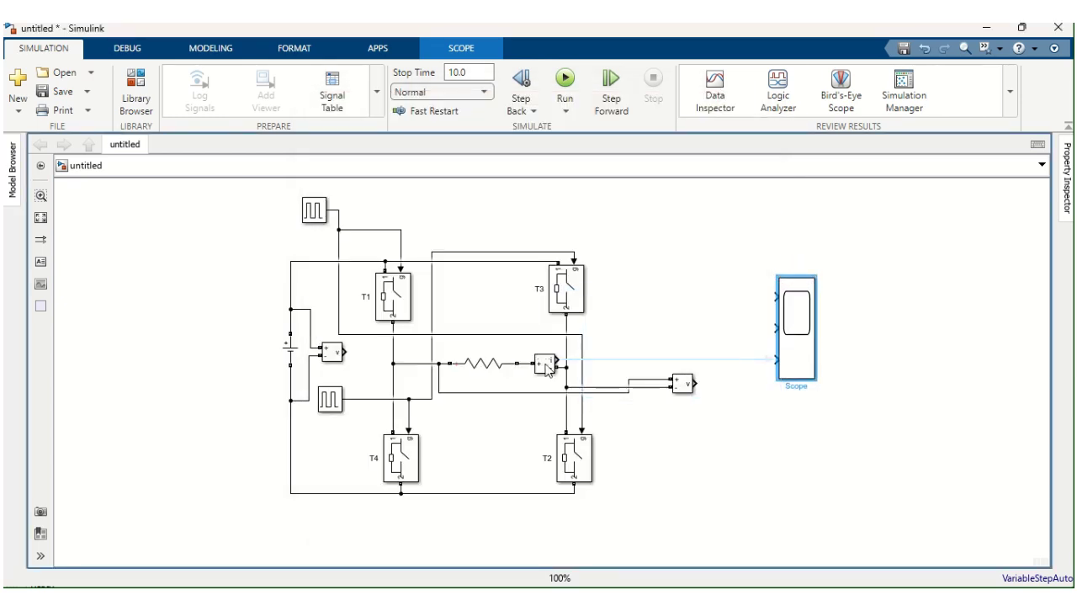
# Wire the DC voltage, load voltage and current measurements to Scope inputs 1, 2 and 3.
pyautogui.moveTo(348, 351); pyautogui.dragTo(775, 295)
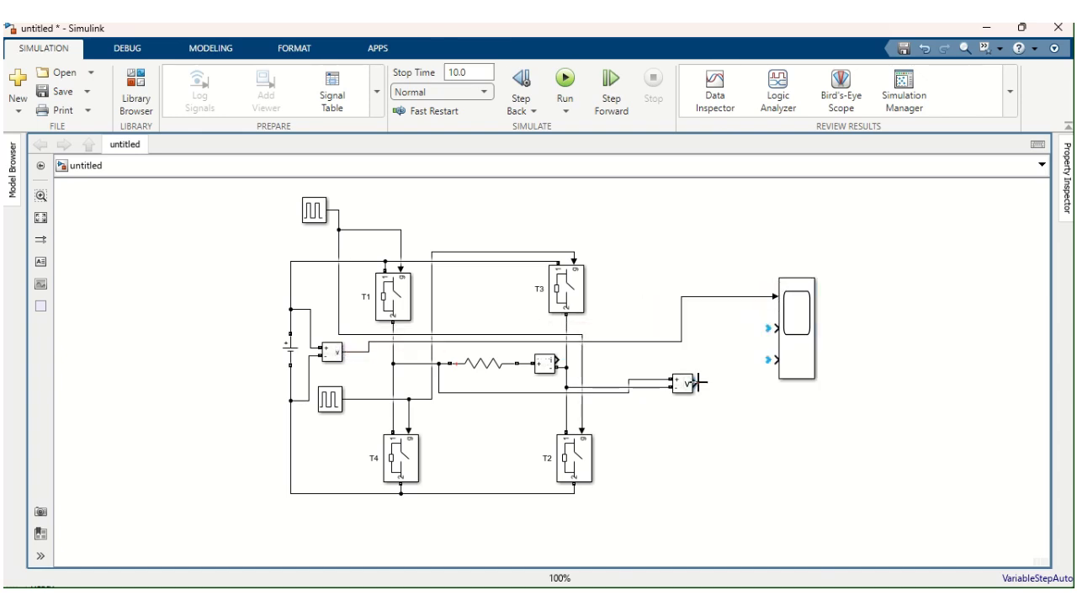
pyautogui.moveTo(698, 382); pyautogui.dragTo(775, 328)
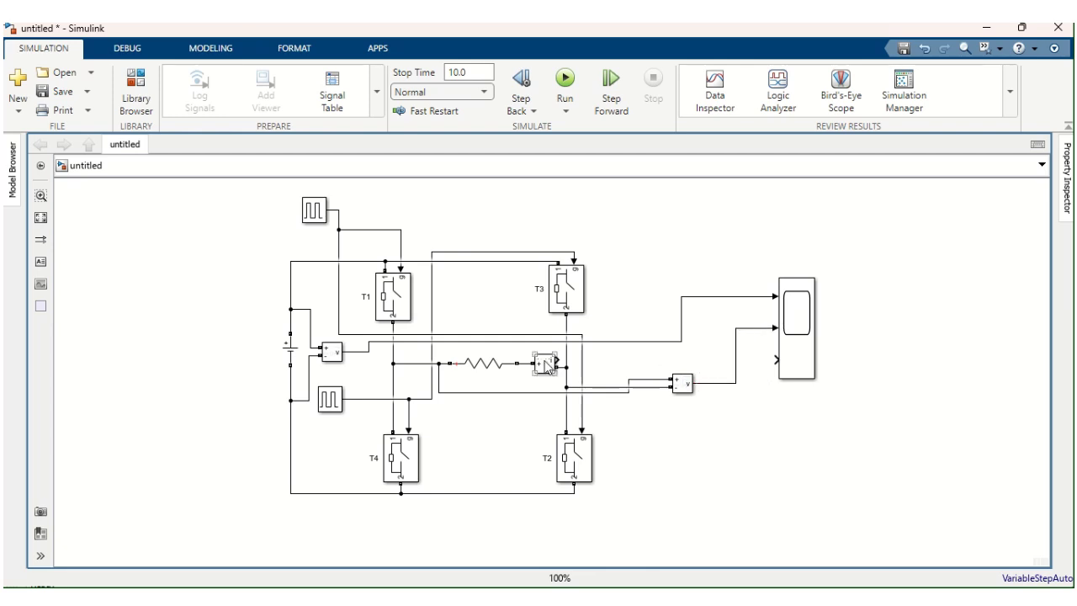
pyautogui.moveTo(557, 360); pyautogui.dragTo(774, 359)
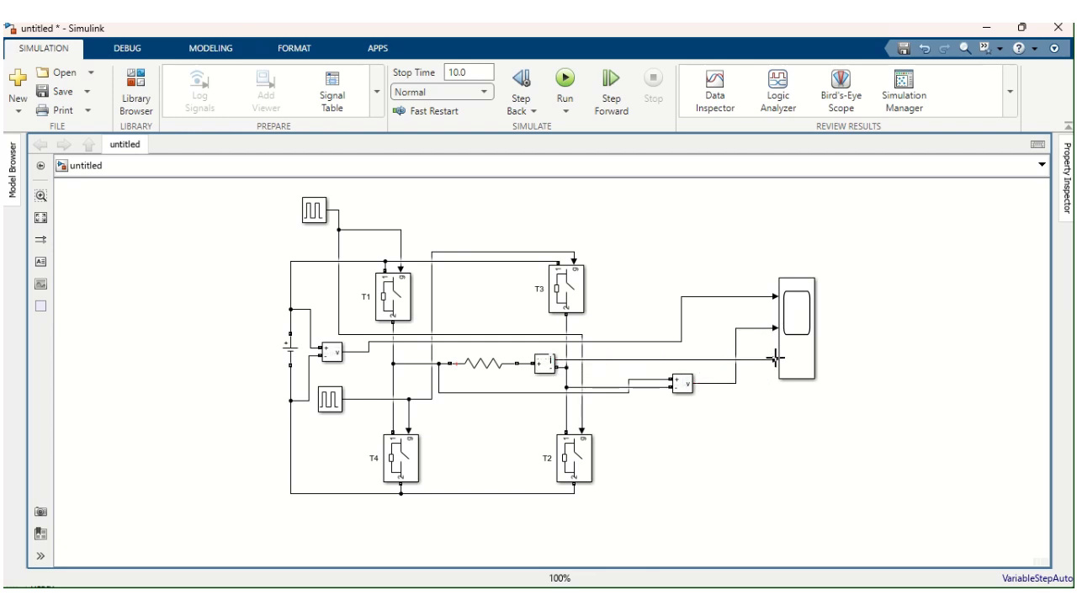
# Insert a powergui block into the model via the 'power' quick search.
pyautogui.doubleClick(695, 225)
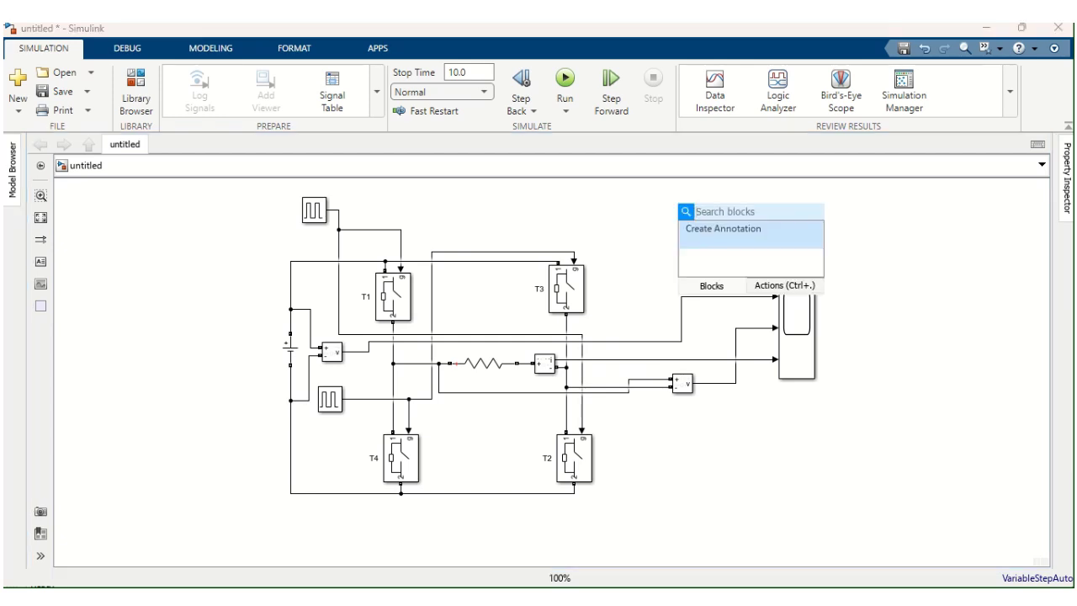
pyautogui.write('power')
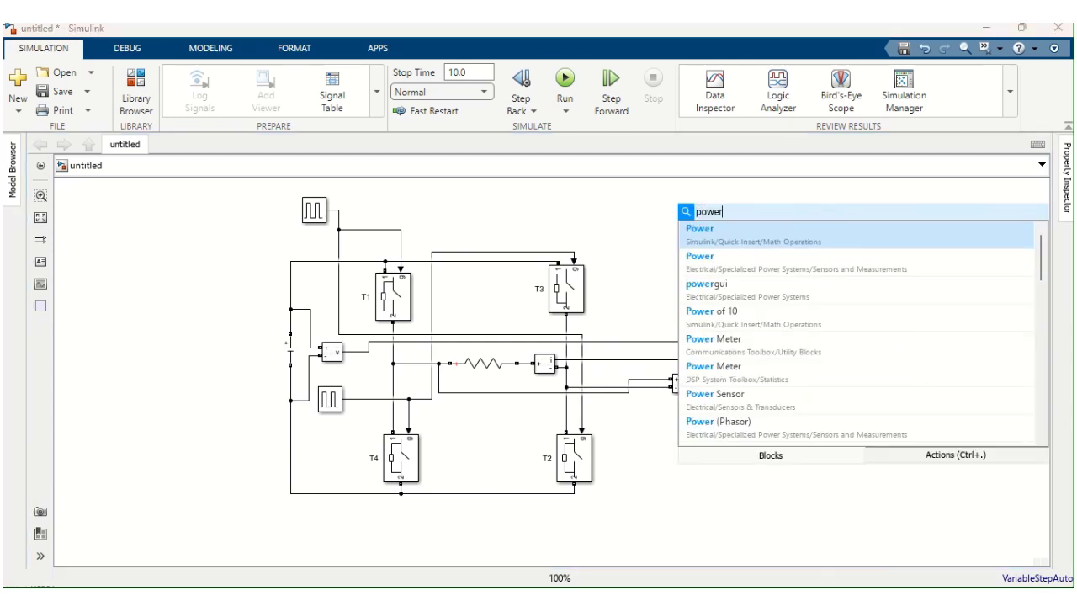
pyautogui.click(715, 285)
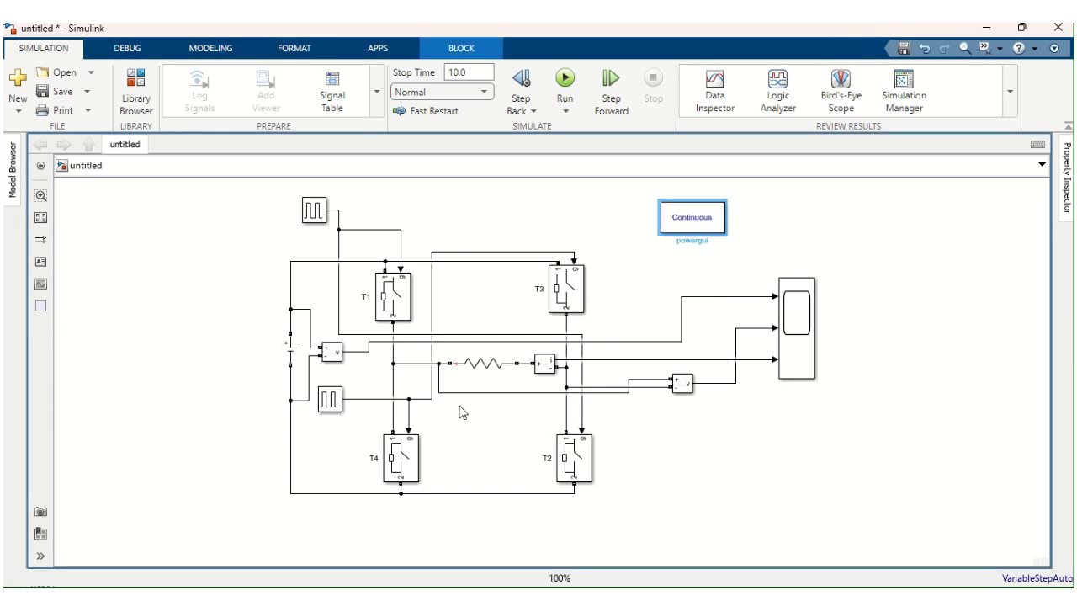
# Change the simulation stop time to 0.1 and run the inverter model.
pyautogui.click(473, 74)
pyautogui.write('0')
pyautogui.click(565, 80)
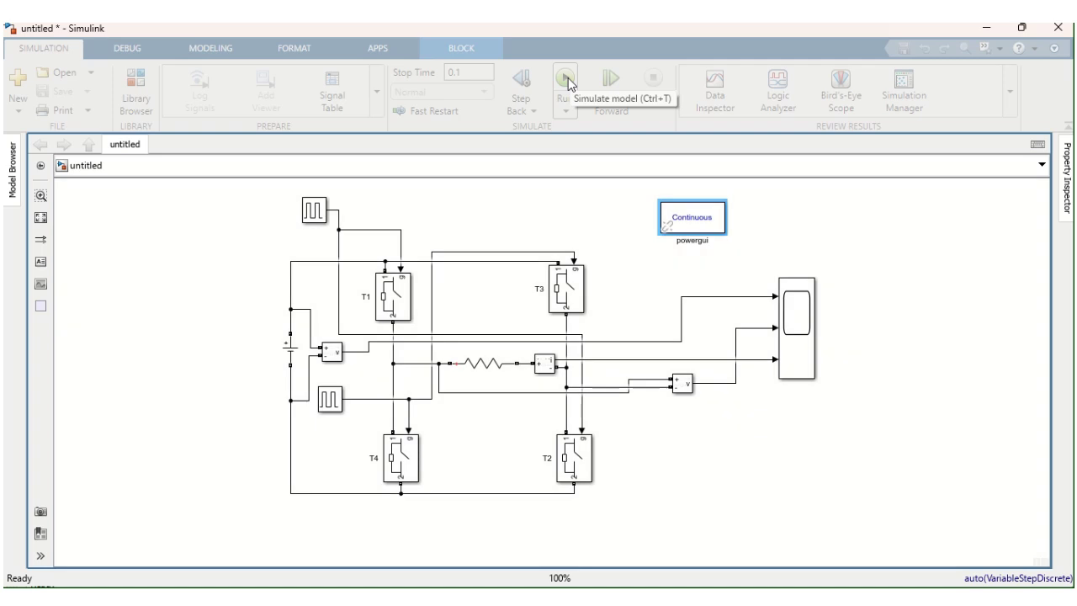
pyautogui.click(798, 330)
pyautogui.doubleClick(798, 330)
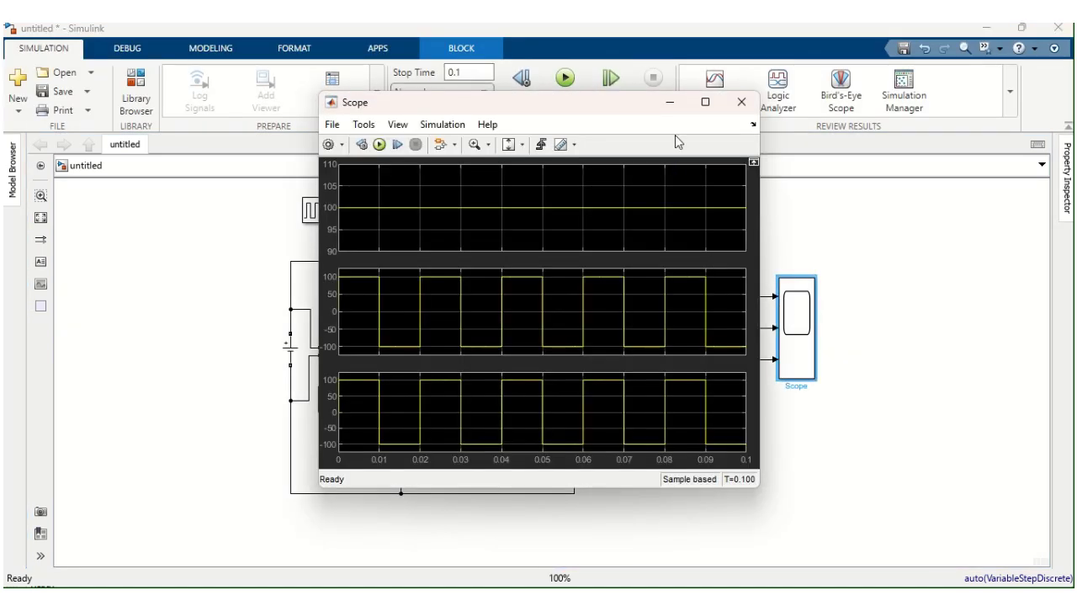
pyautogui.click(706, 103)
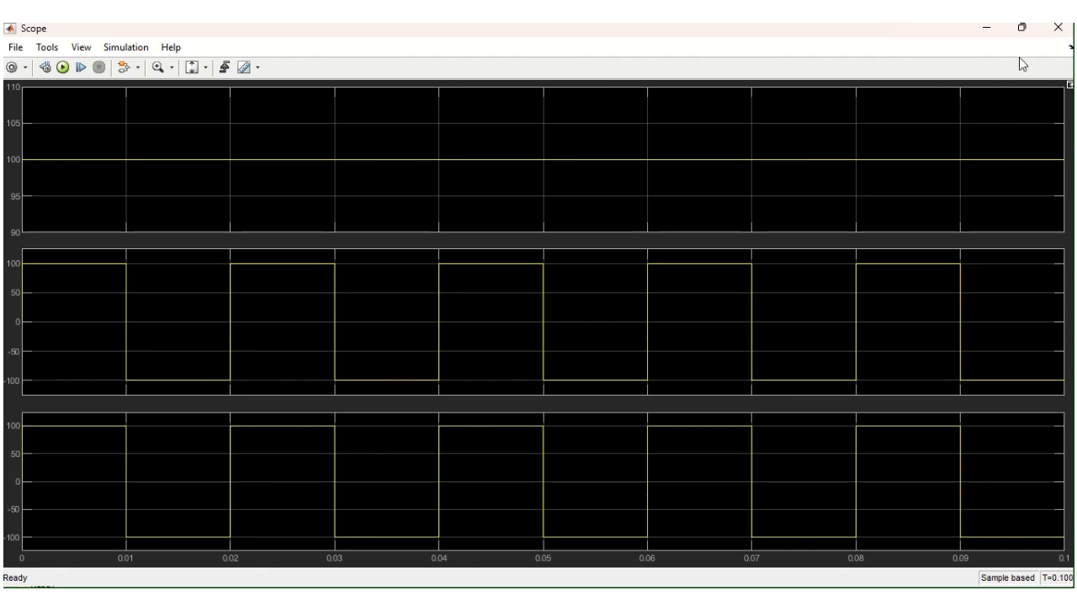
pyautogui.click(1058, 27)
pyautogui.moveTo(476, 25)
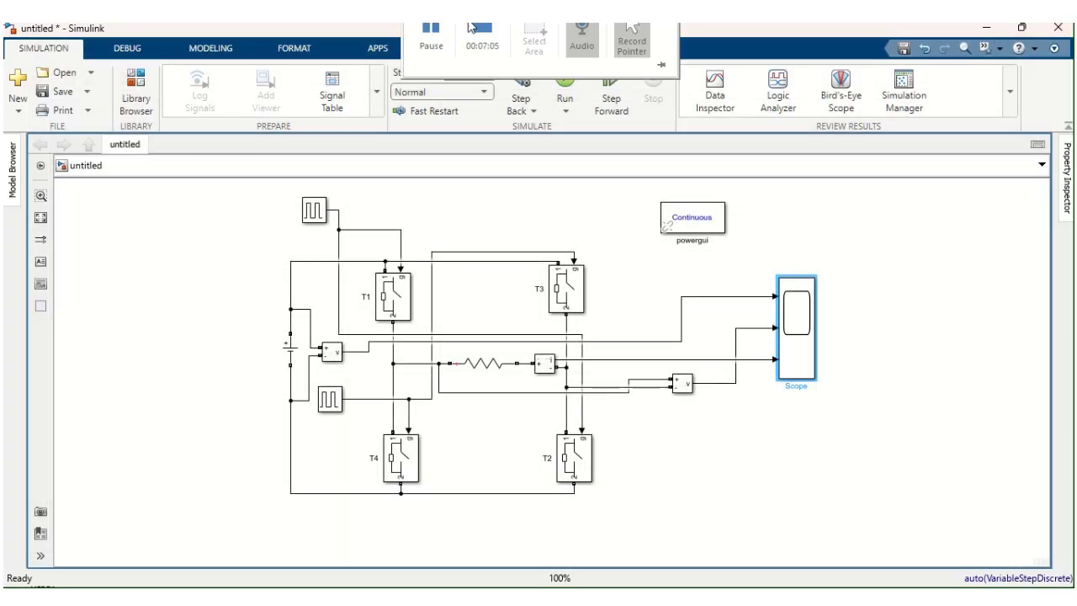